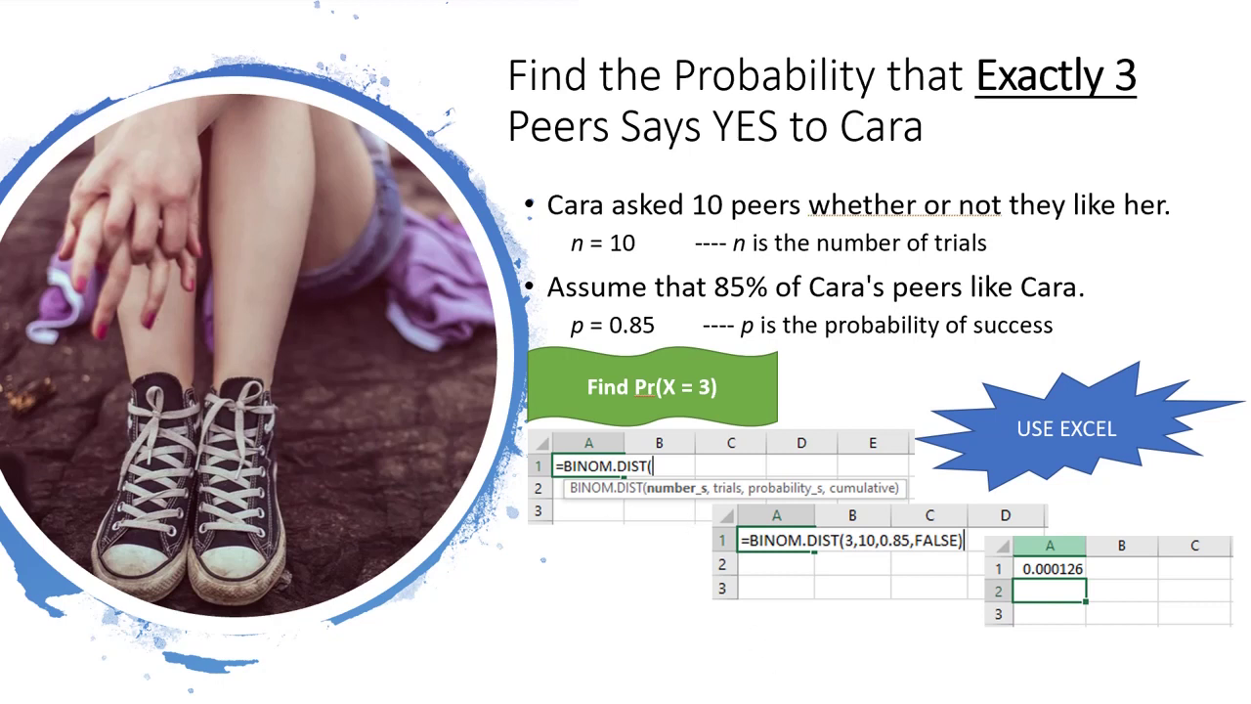
# Enter =BINOM.DIST(3,10,.85,FALSE) in A1 of the Excel sheet, giving 0.000126
pyautogui.click(625, 684)
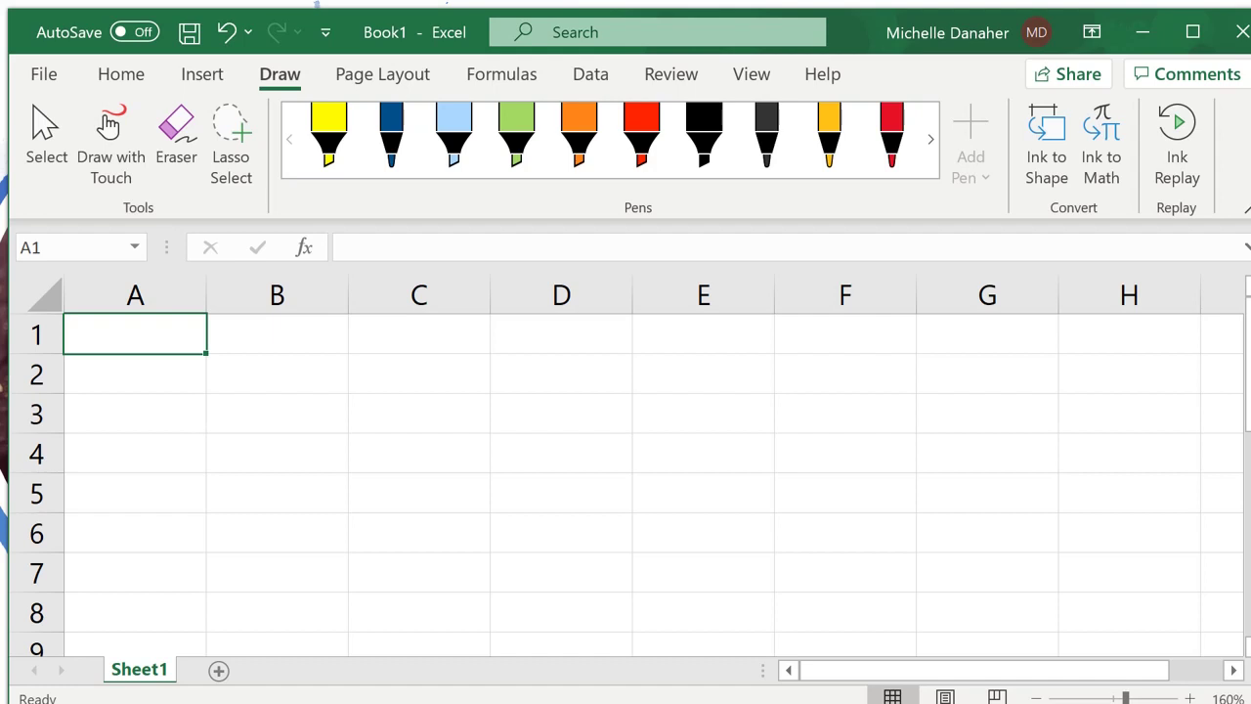
pyautogui.write('=')
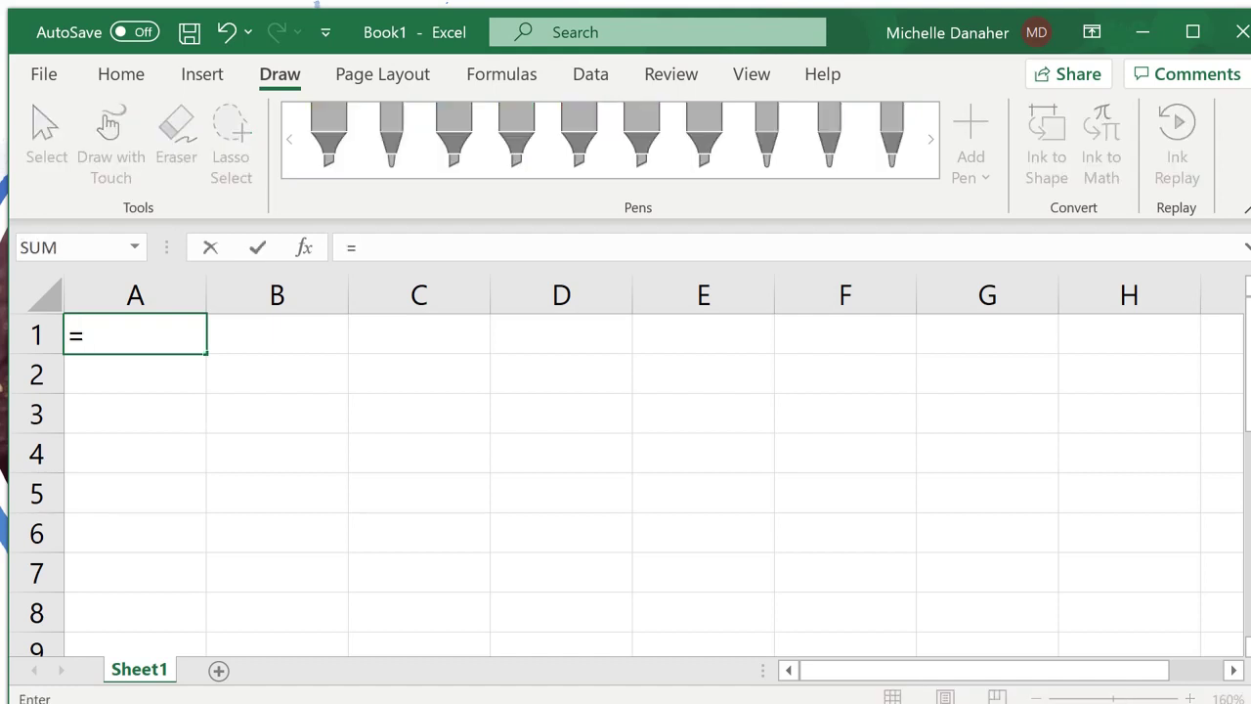
pyautogui.write('bin')
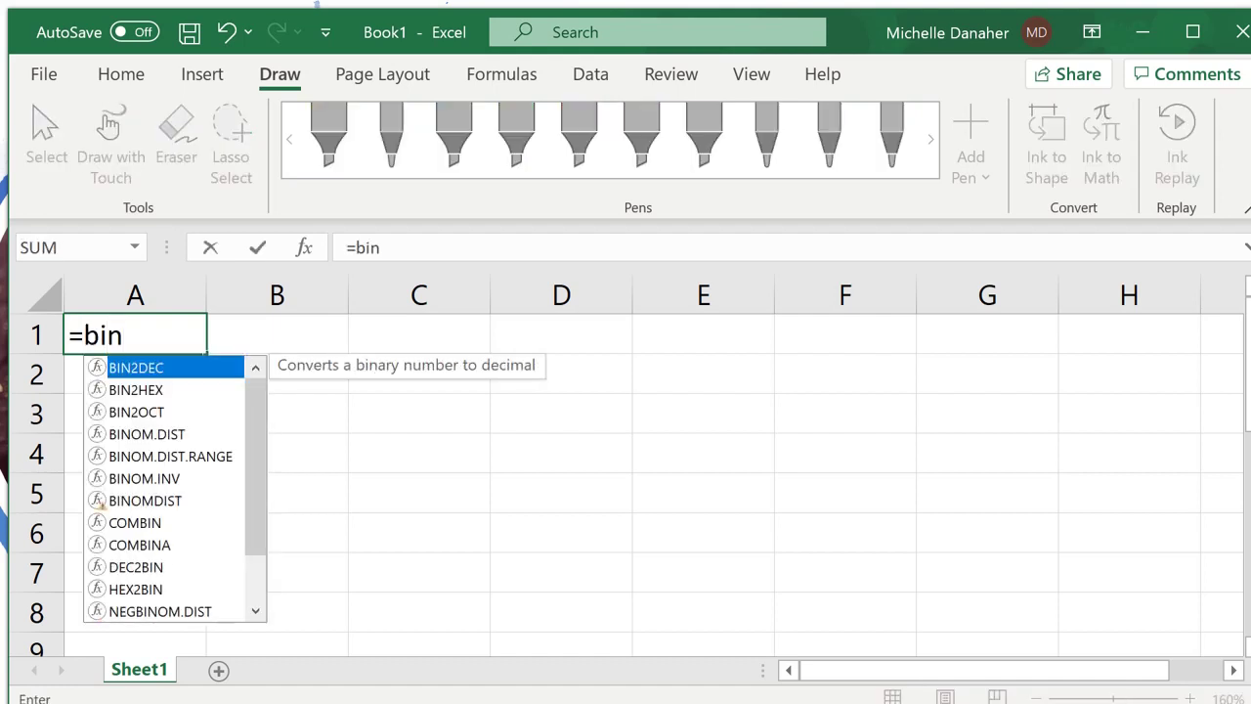
pyautogui.write('om.dist')
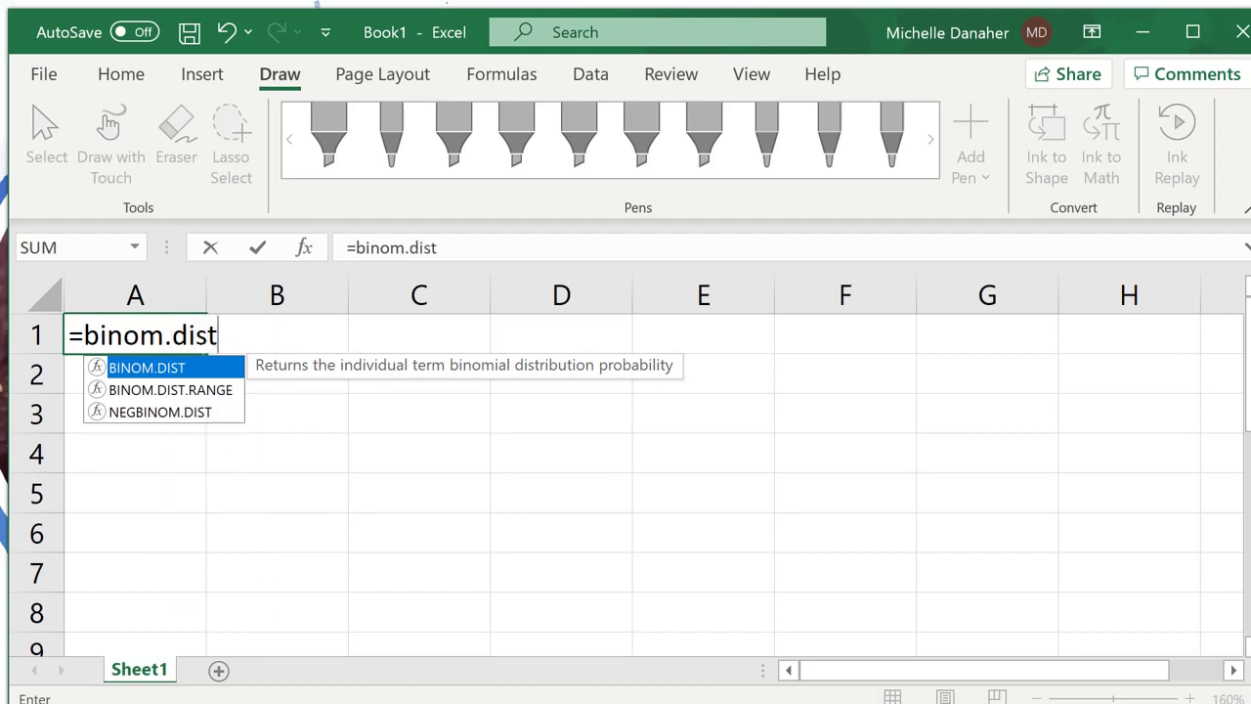
pyautogui.write('(')
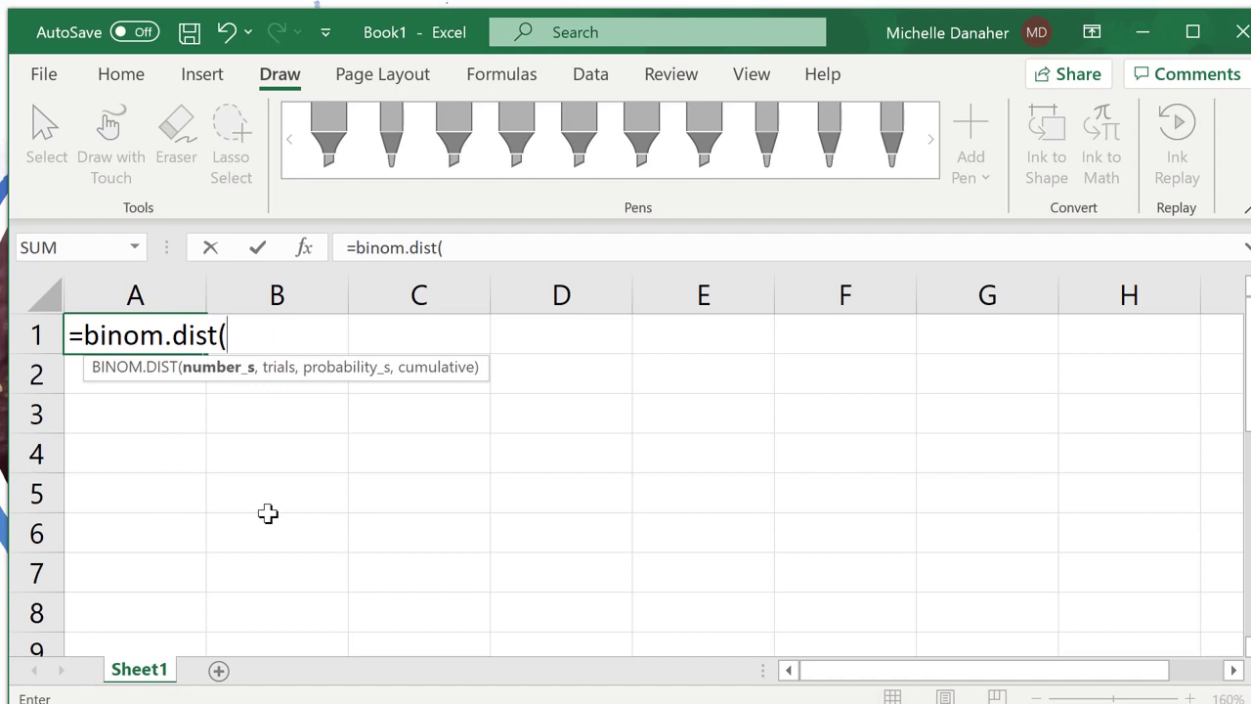
pyautogui.write('3,10')
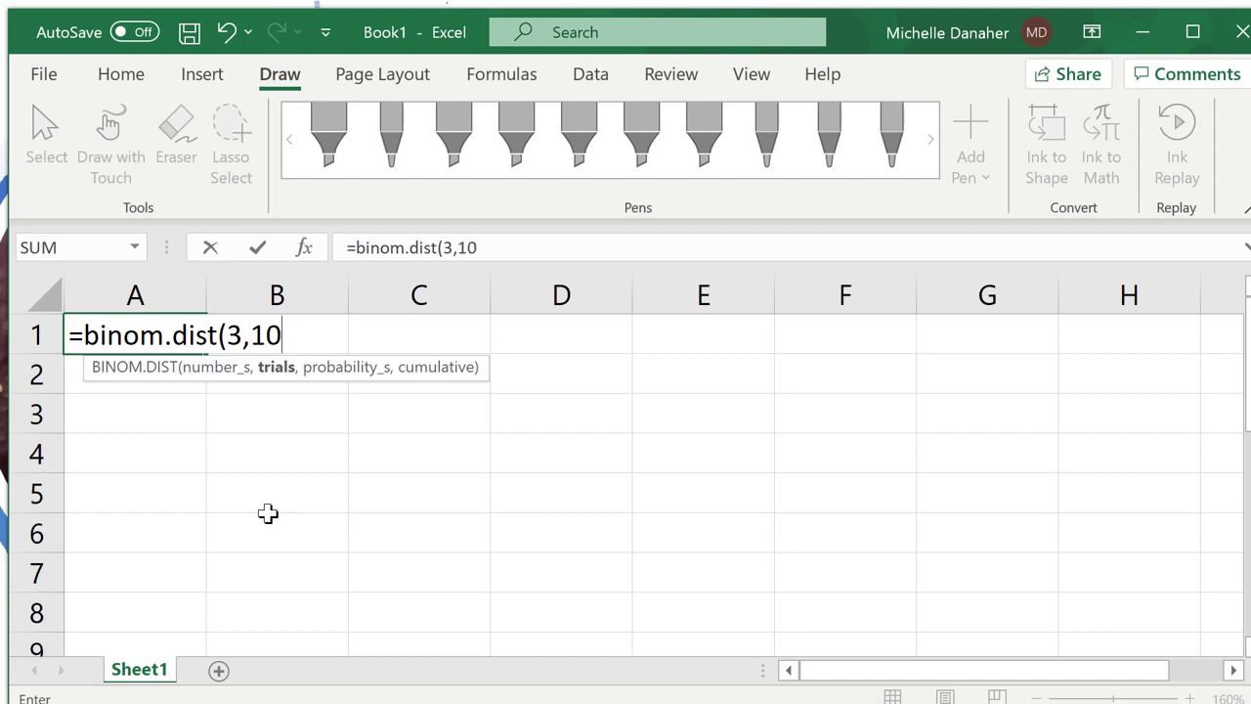
pyautogui.write(',')
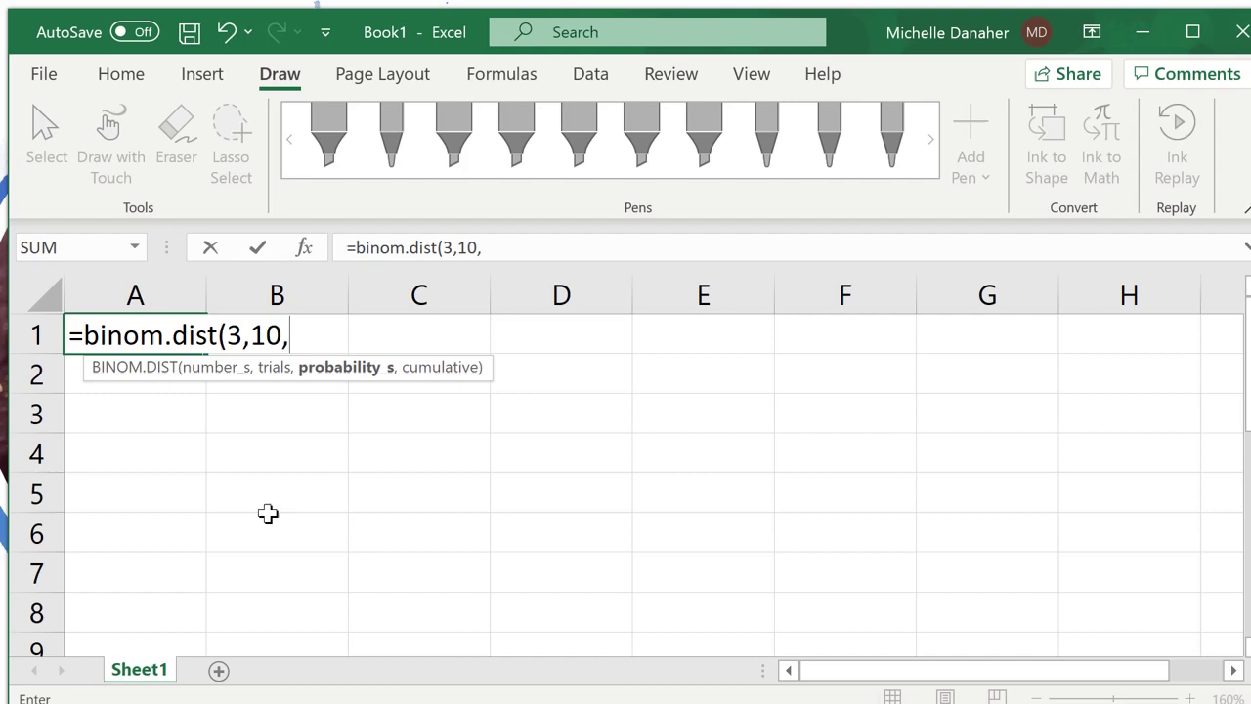
pyautogui.write('.85,')
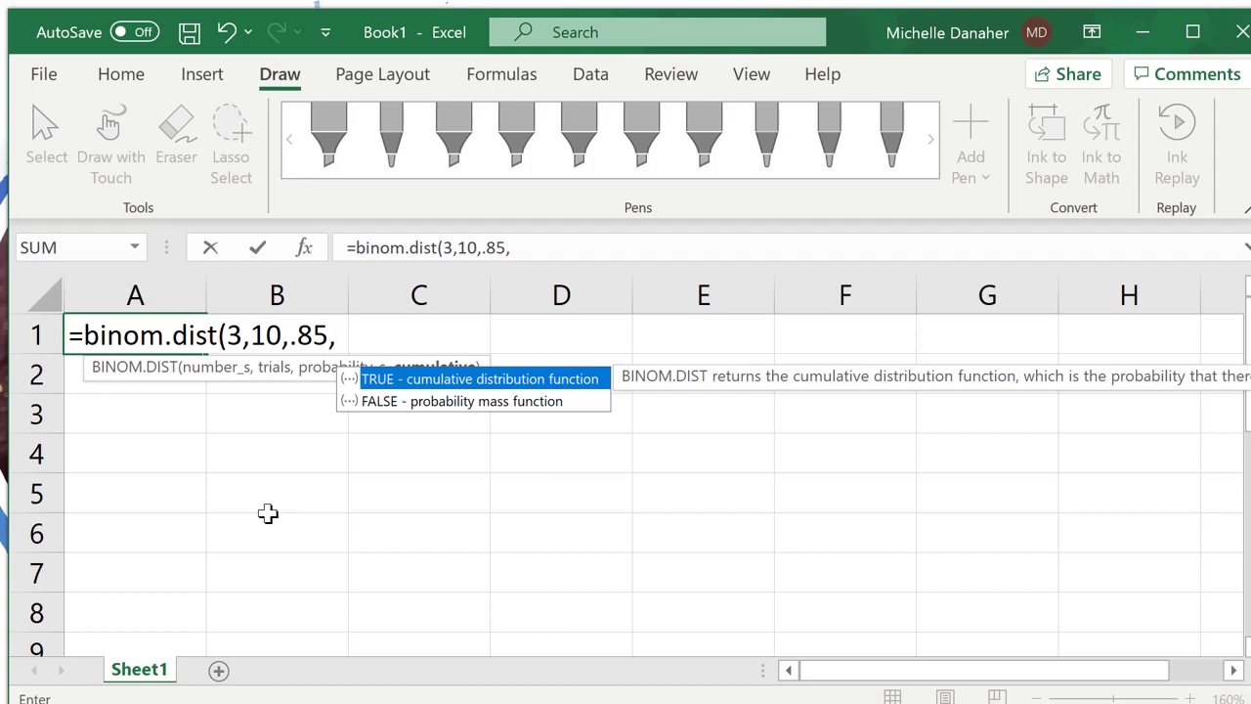
pyautogui.write('false)')
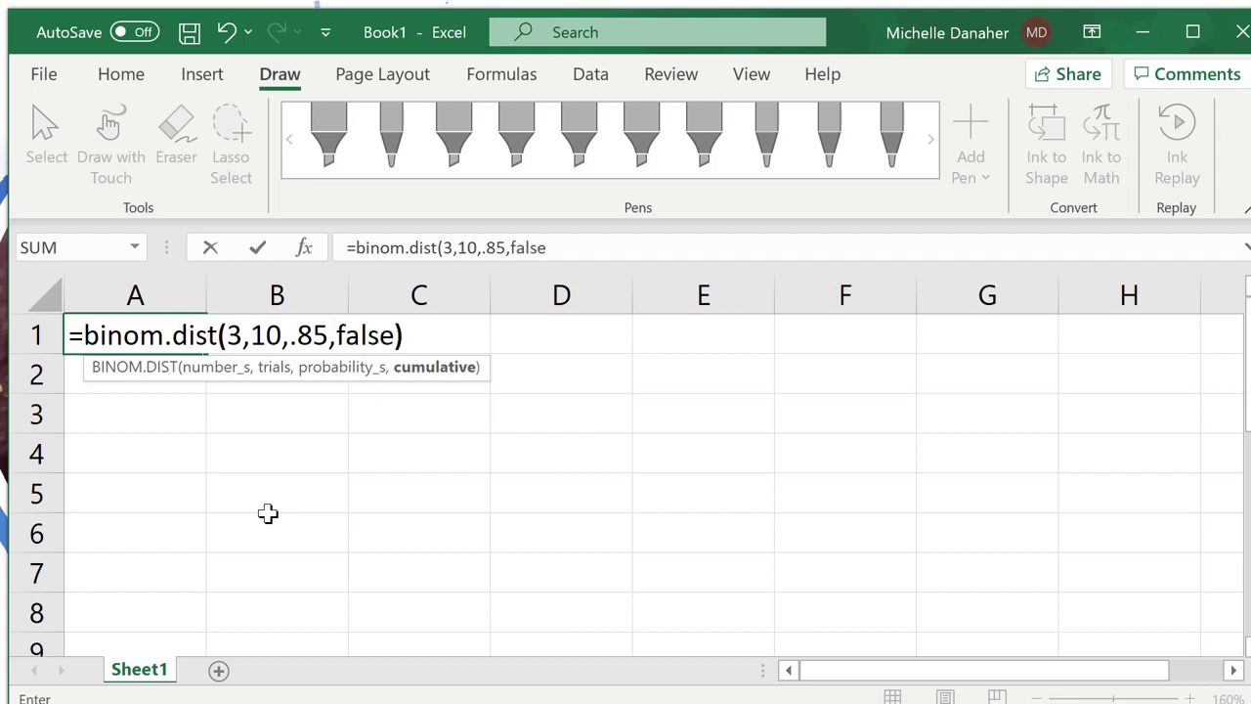
pyautogui.press('Return')
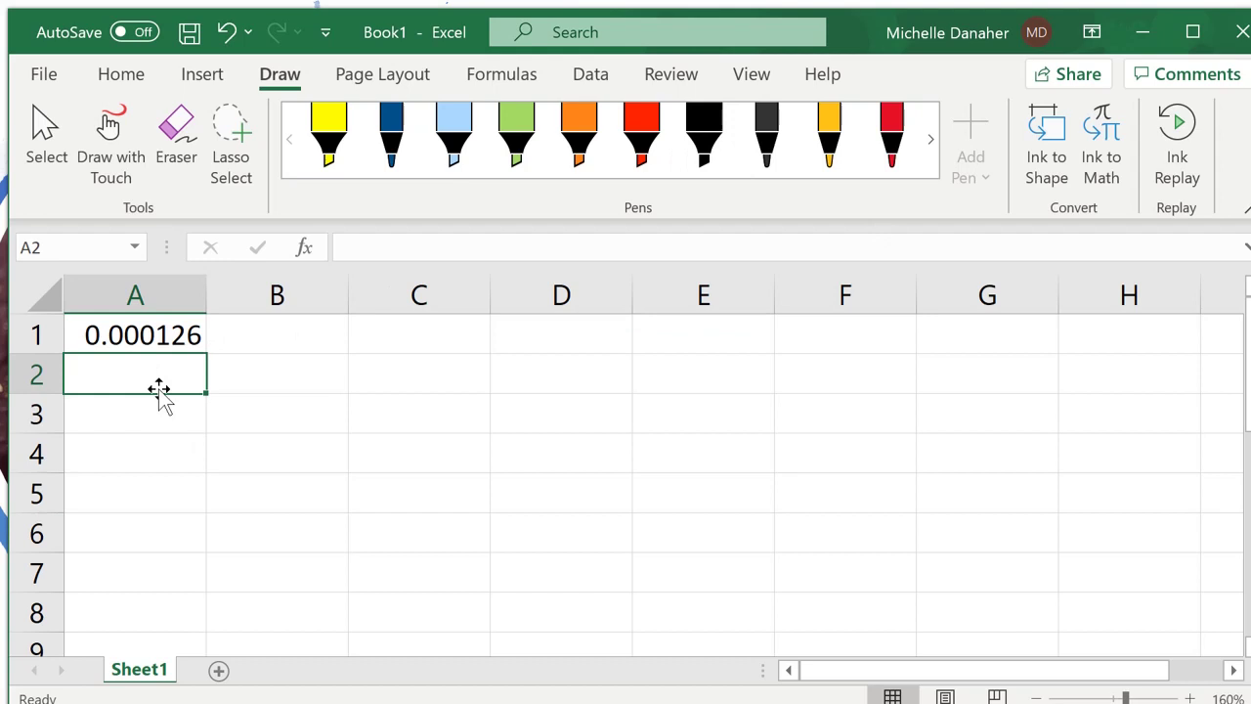
pyautogui.click(1153, 32)
# Advance the slideshow to the 'Construct a Table...' slide
pyautogui.click(1154, 32)
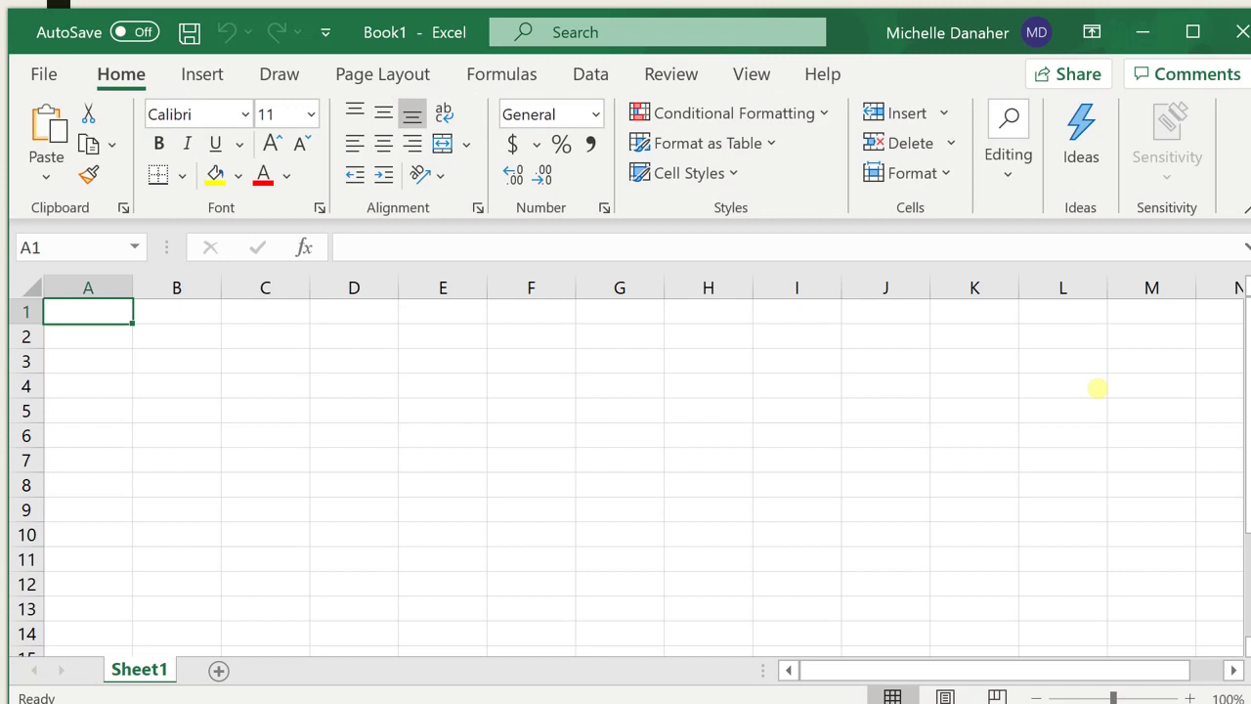
# Label A1 'x' and A2 'Pr(X=x)'
pyautogui.write('x')
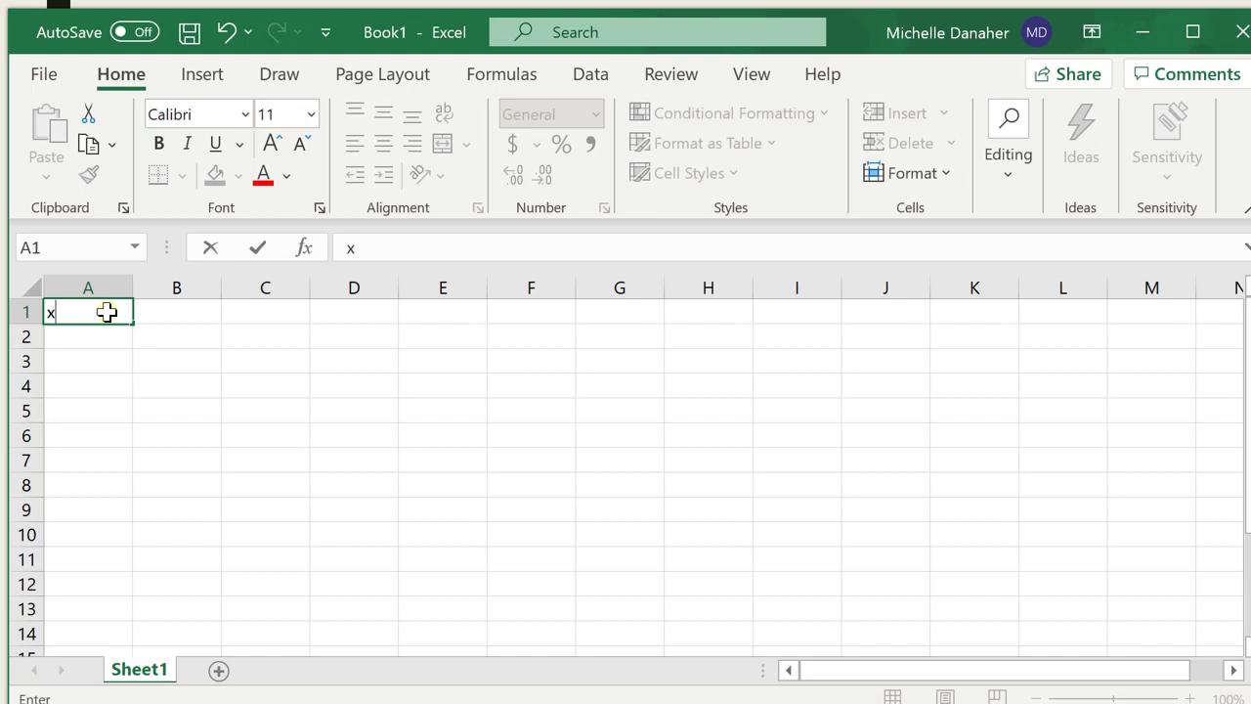
pyautogui.press('Return')
pyautogui.write('p(')
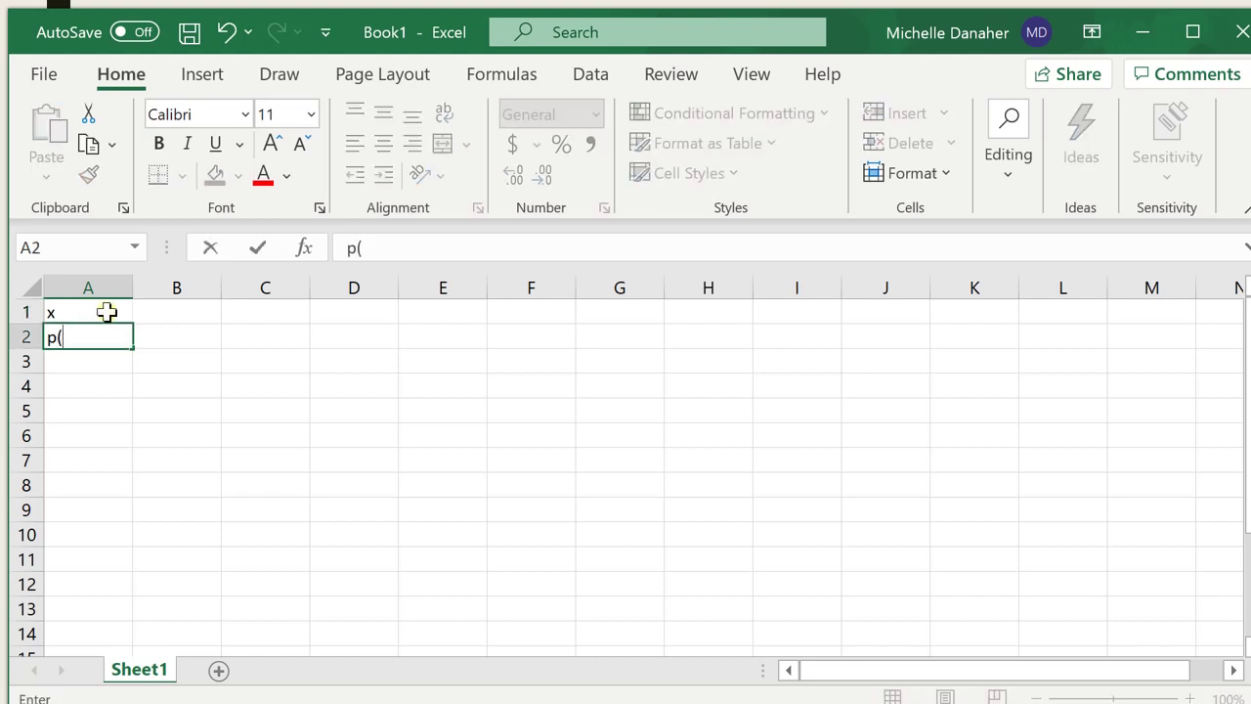
pyautogui.press('BackSpace')
pyautogui.press('BackSpace')
pyautogui.write('Pr(X=x)')
pyautogui.press('Tab')
# Enter x values 0, 1, 2 in B1:D1 and extend the series to 10 in L1
pyautogui.press('Up')
pyautogui.write('0')
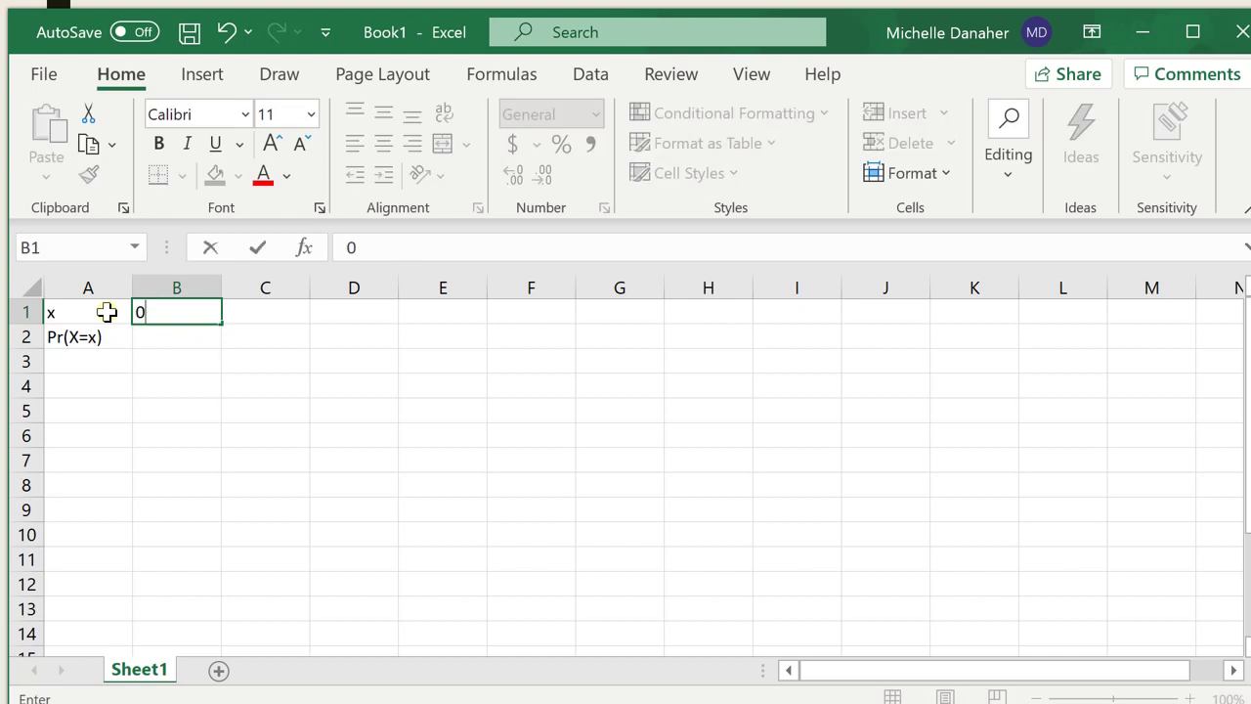
pyautogui.press('Tab')
pyautogui.write('1')
pyautogui.press('Tab')
pyautogui.write('2')
pyautogui.moveTo(176, 311); pyautogui.dragTo(1105, 313)
pyautogui.moveTo(118, 313); pyautogui.dragTo(1075, 337)
# Put borders around every cell of the two-row table
pyautogui.click(182, 175)
pyautogui.click(161, 441)
pyautogui.click(200, 415)
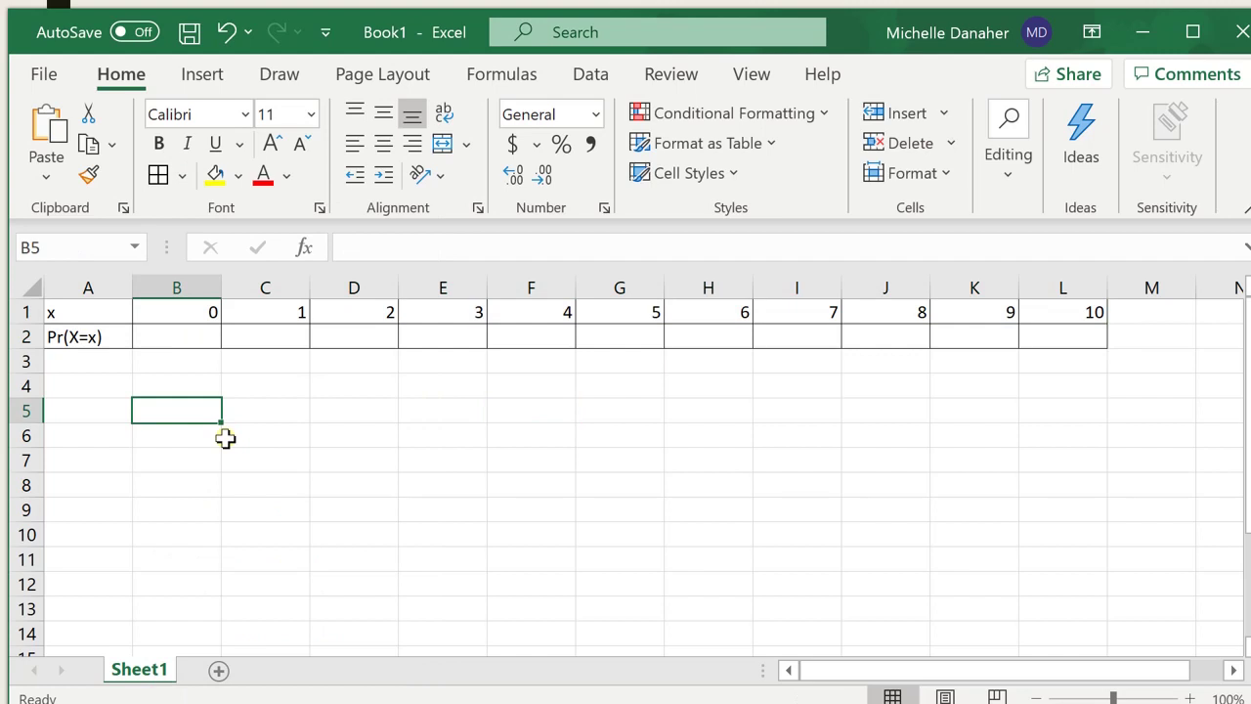
# Enter =BINOM.DIST(B1,10,.85,FALSE) in B2, giving 5.7665E-09 for Pr(X=0)
pyautogui.doubleClick(172, 337)
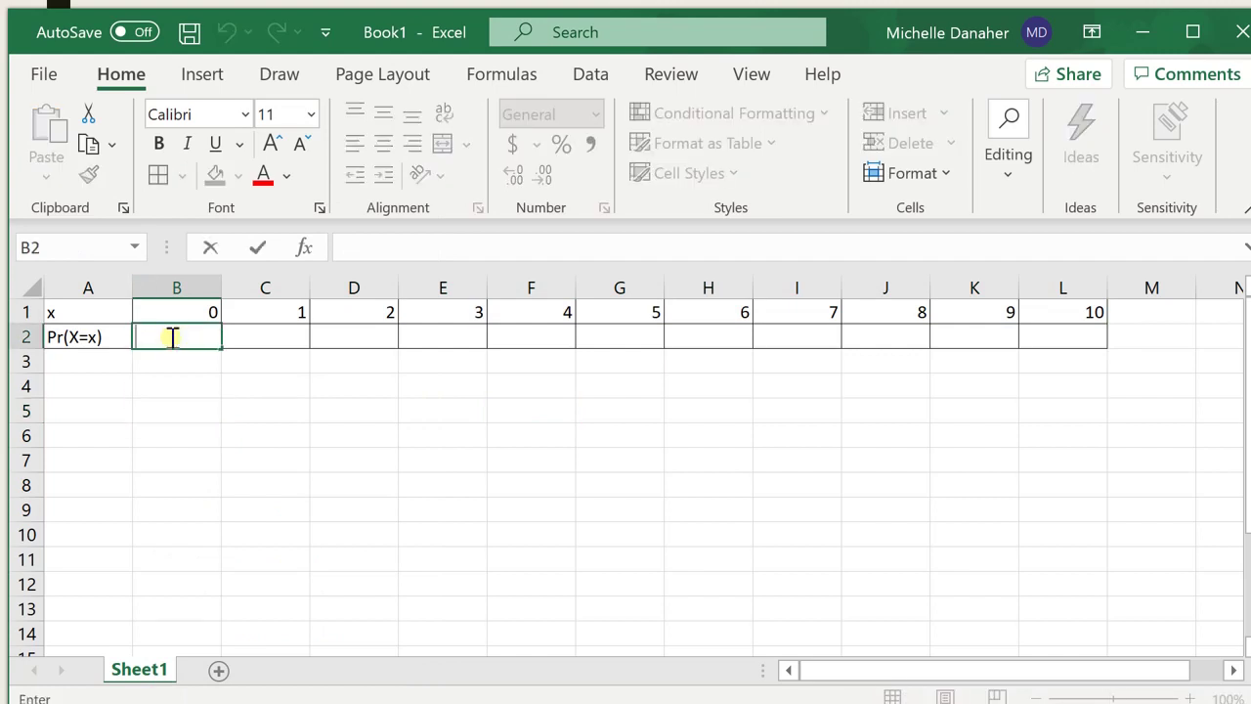
pyautogui.write('=b')
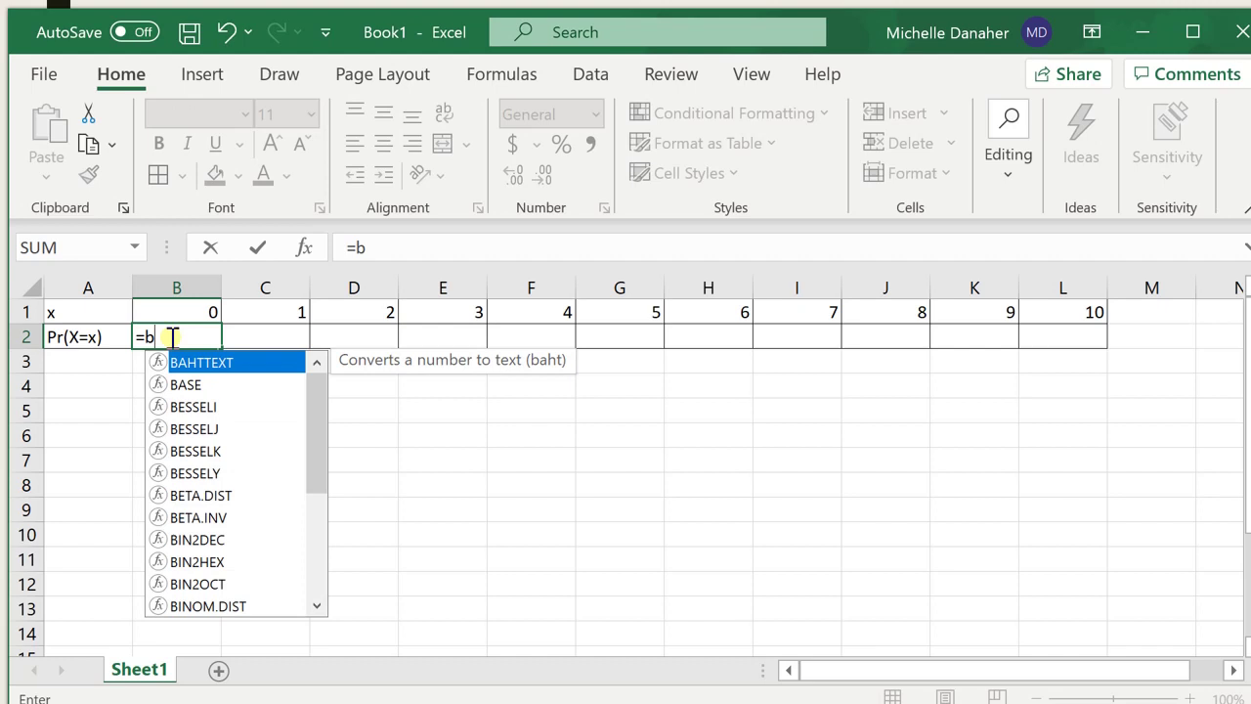
pyautogui.write('inom.')
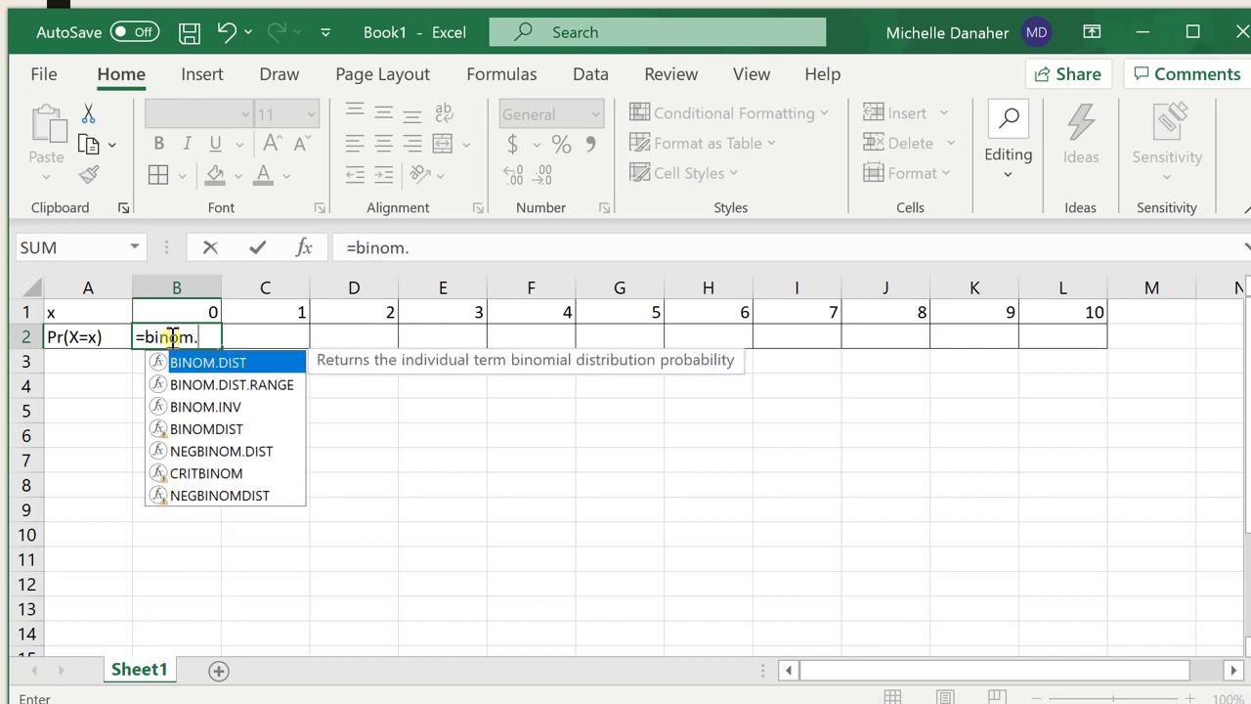
pyautogui.write('dist(')
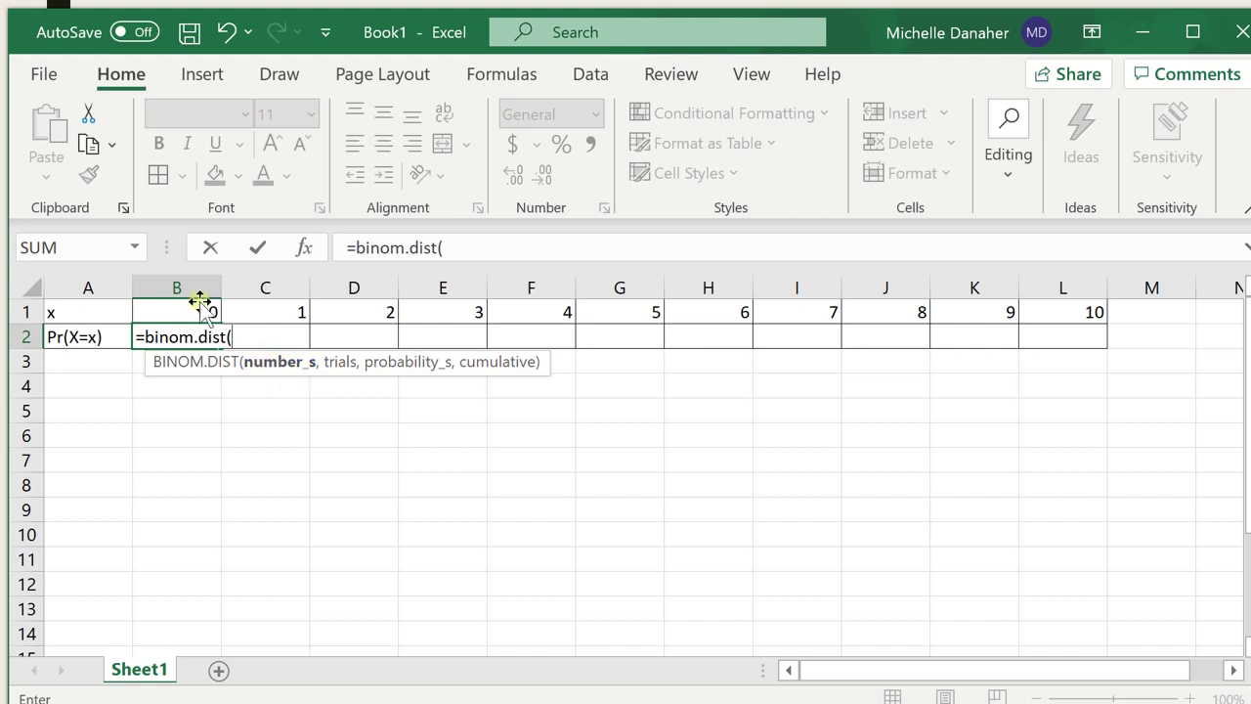
pyautogui.click(181, 311)
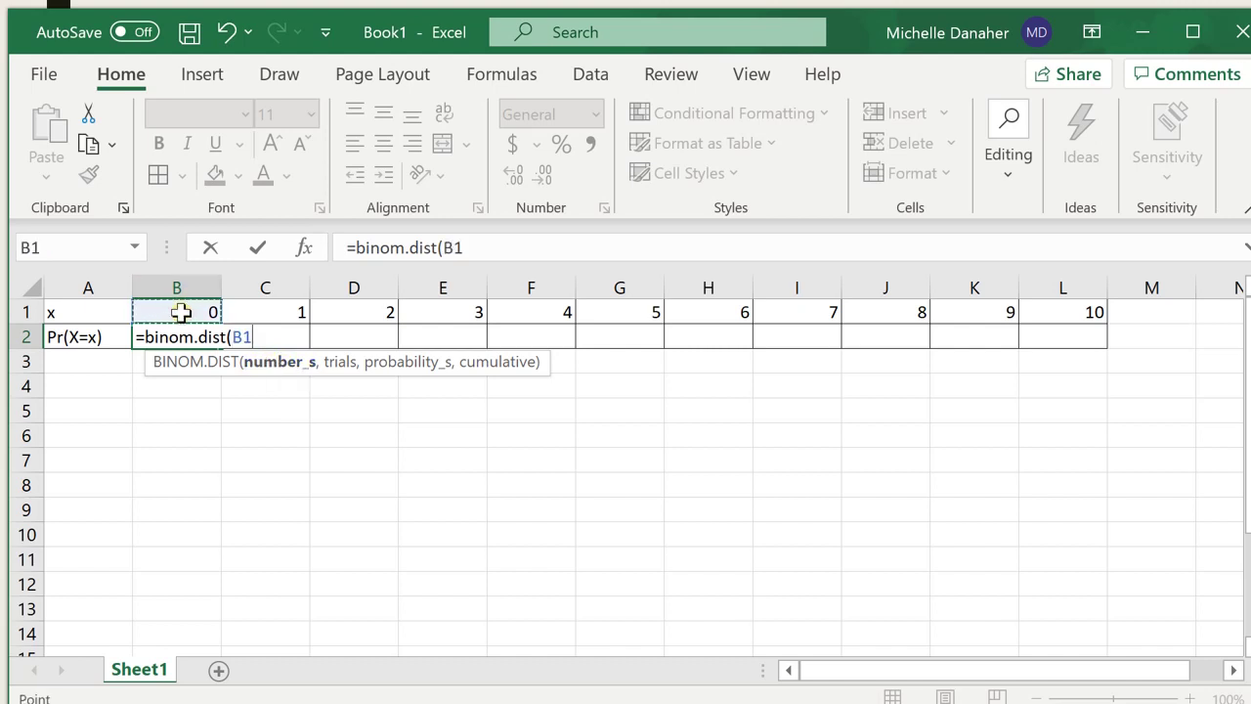
pyautogui.write(',')
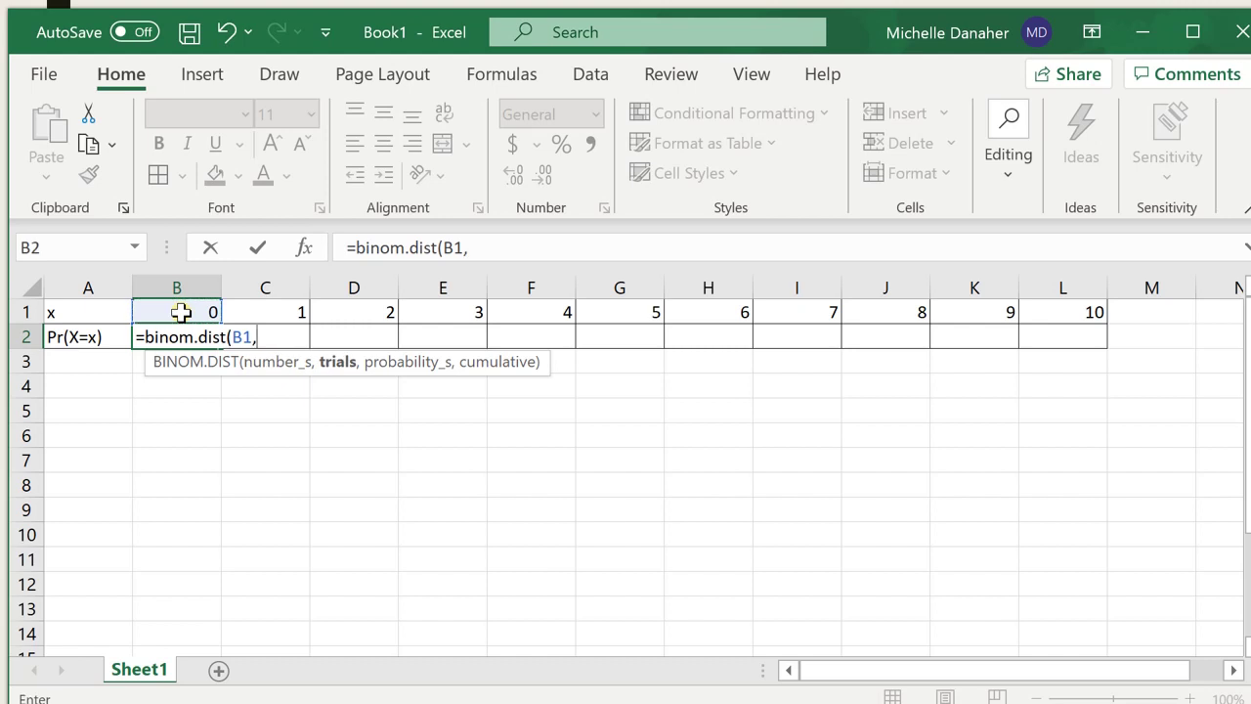
pyautogui.write('10,')
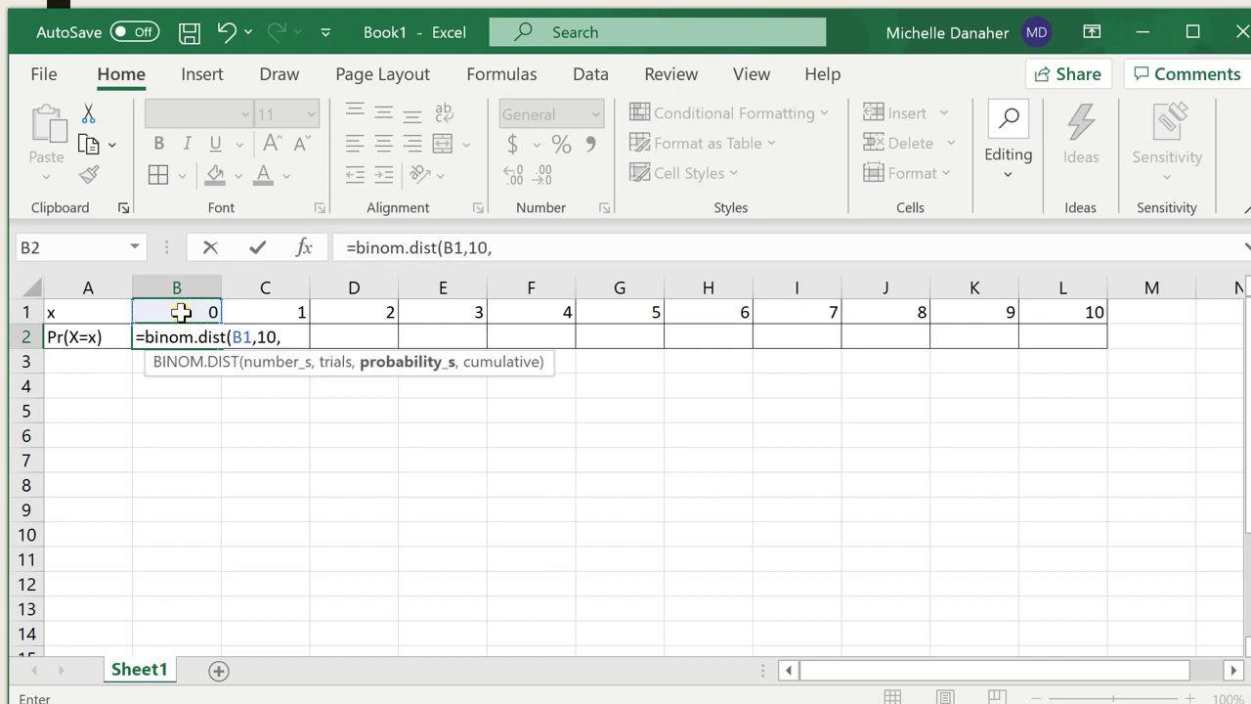
pyautogui.write('.85,fal')
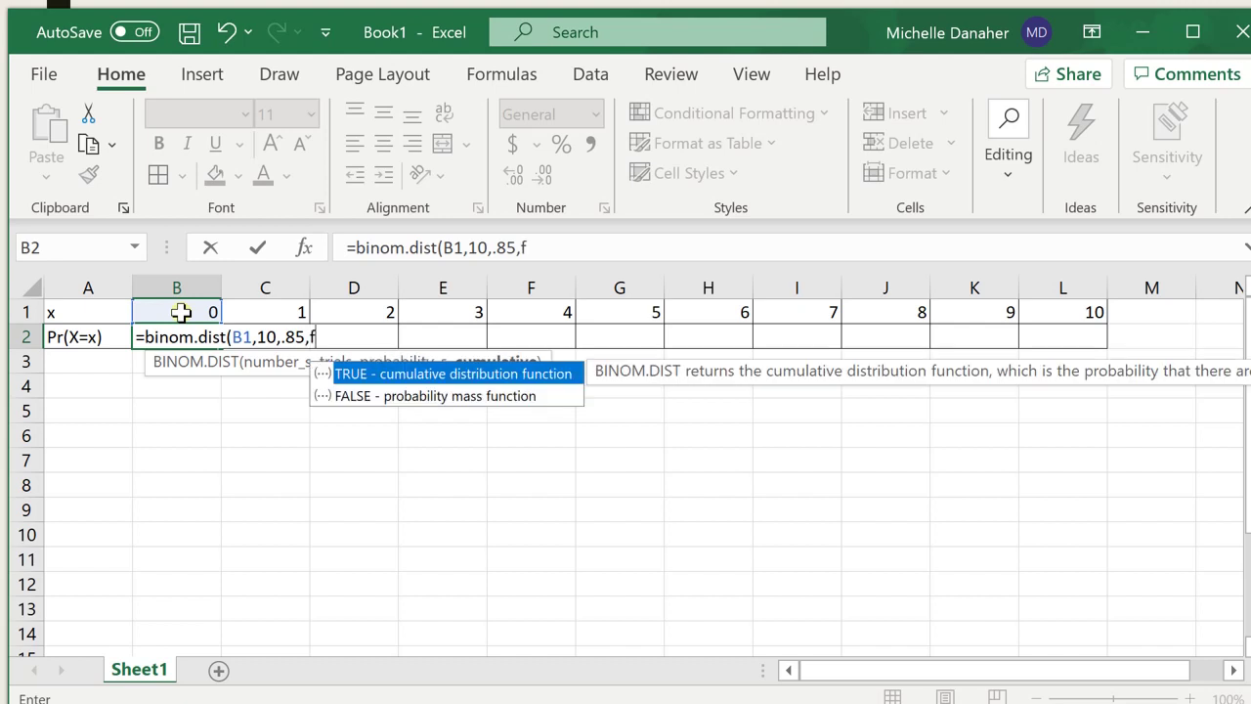
pyautogui.press('BackSpace')
pyautogui.press('BackSpace')
pyautogui.write('alsu')
pyautogui.press('BackSpace')
pyautogui.write('e)')
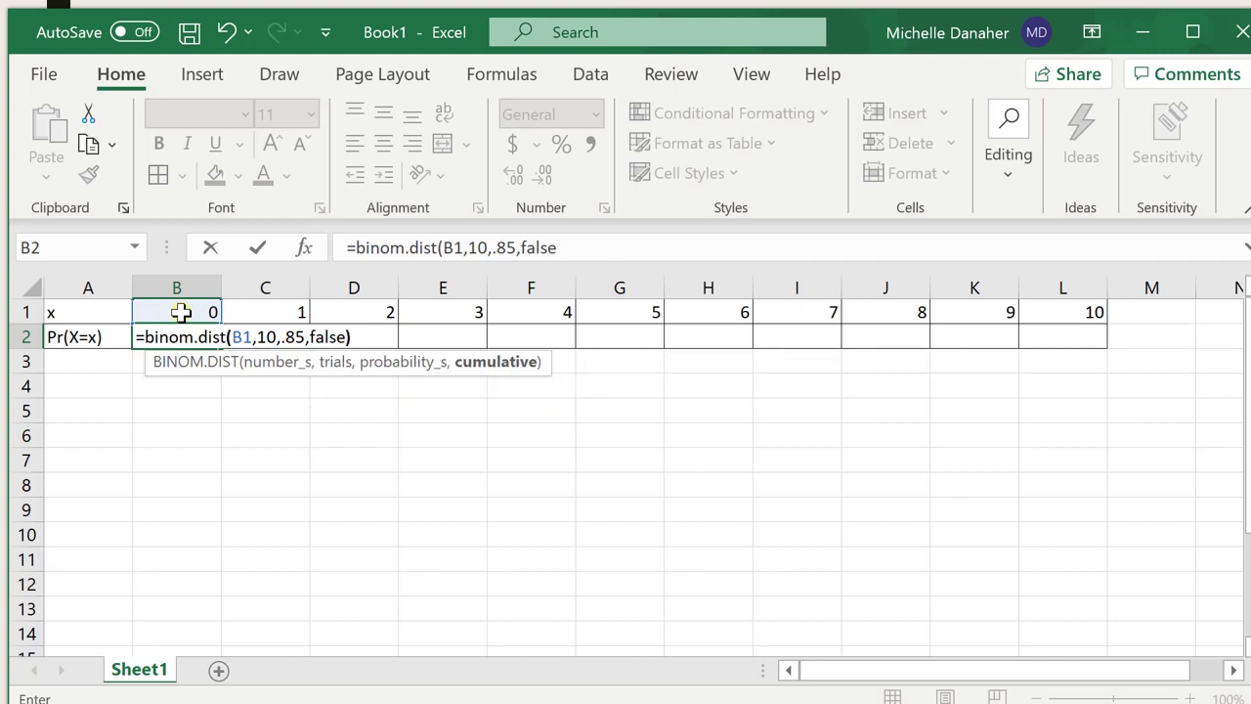
pyautogui.hotkey('ctrl', 'Return')
pyautogui.press('Return')
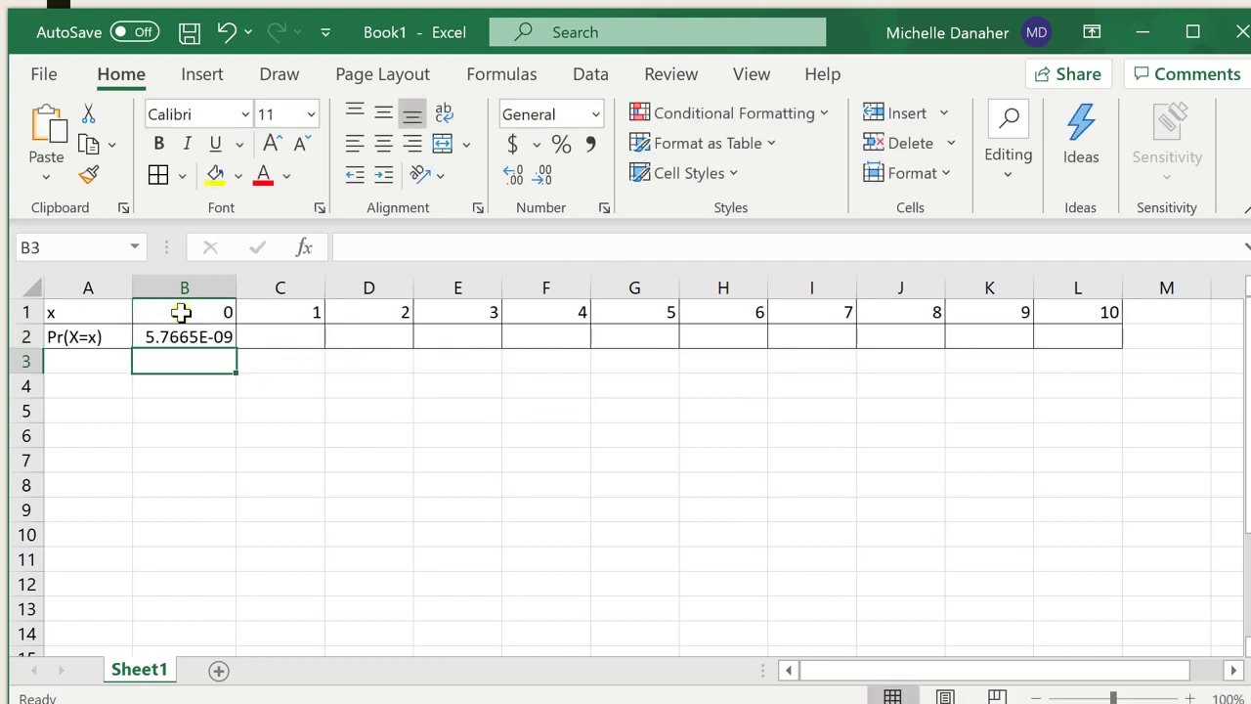
# Fill B2's BINOM.DIST formula right through L2 to cover x = 0 to 10
pyautogui.click(191, 336)
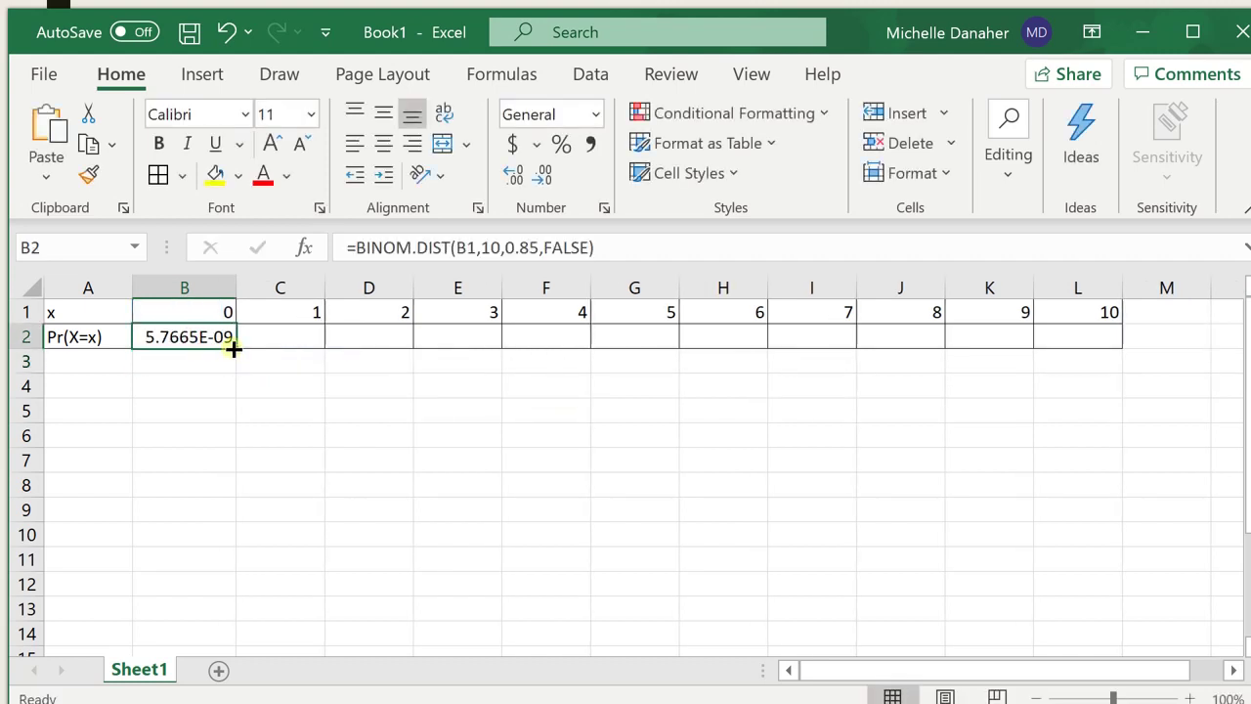
pyautogui.moveTo(234, 348); pyautogui.dragTo(1124, 342)
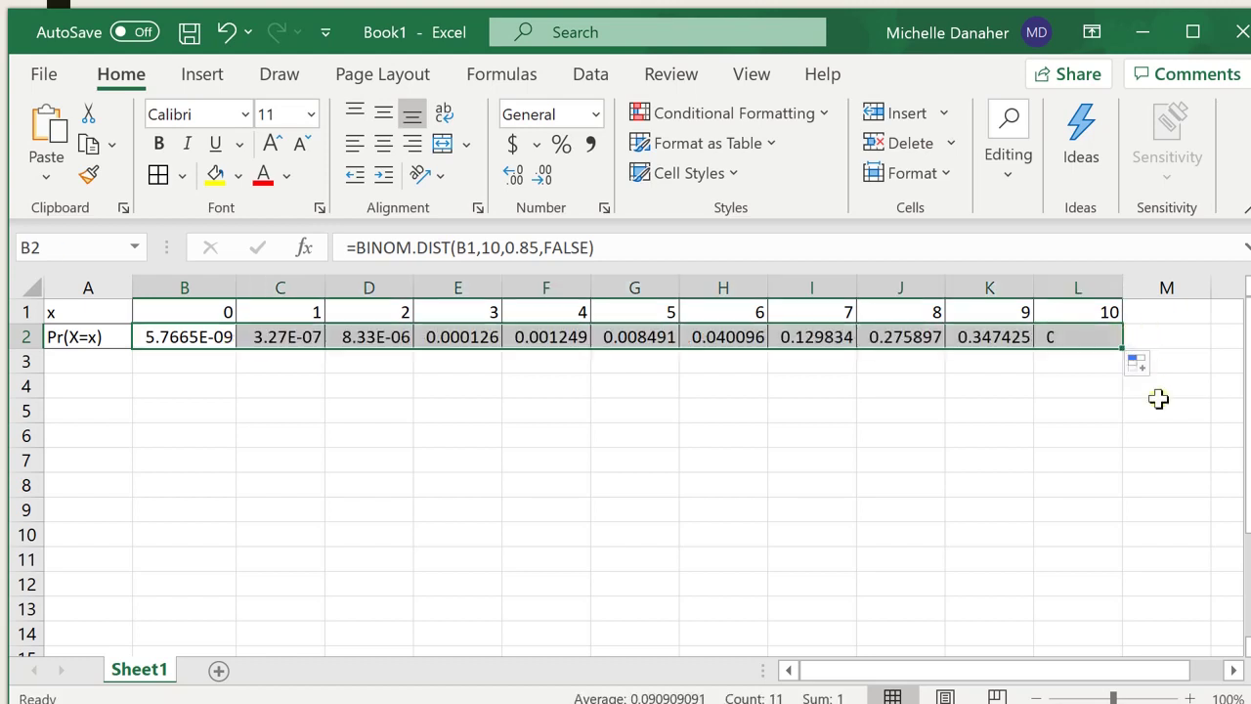
pyautogui.click(908, 433)
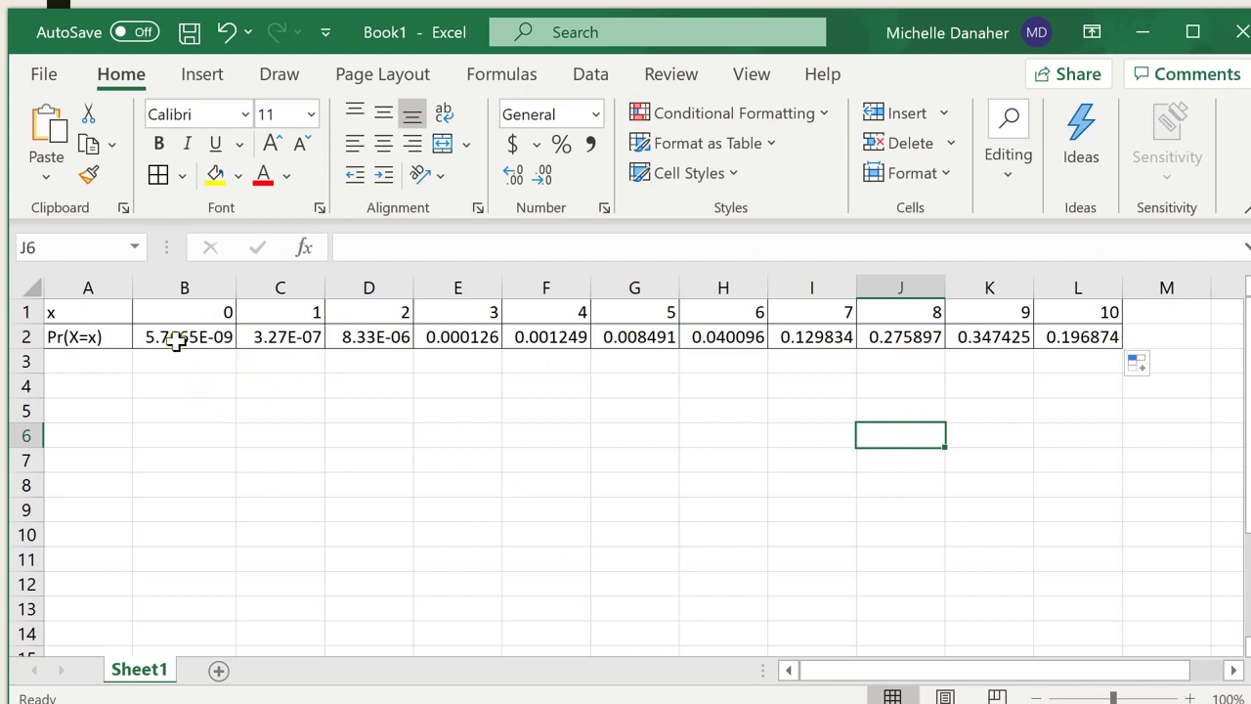
pyautogui.moveTo(173, 339); pyautogui.dragTo(368, 338)
pyautogui.click(400, 484)
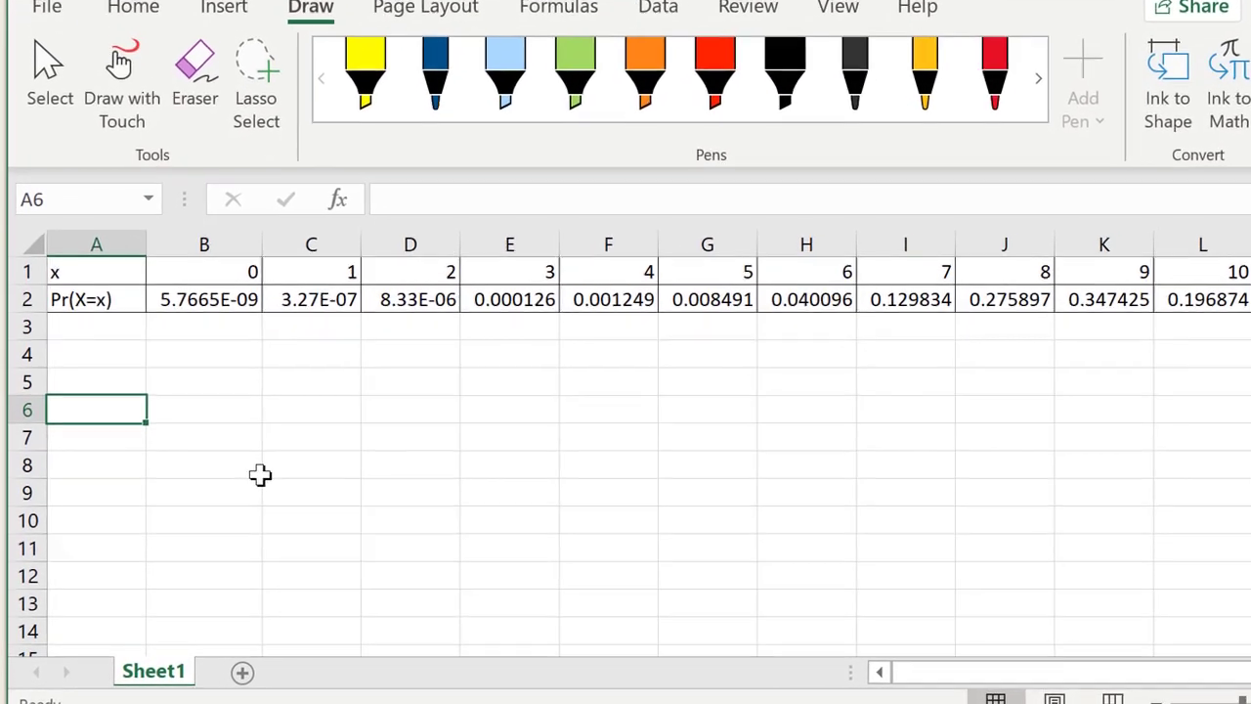
# Label A6 'Pr(X <= 3)' and enter =BINOM.DIST(3,10,0.85,TRUE) in B6, giving 0.00013458
pyautogui.write('Pr(X')
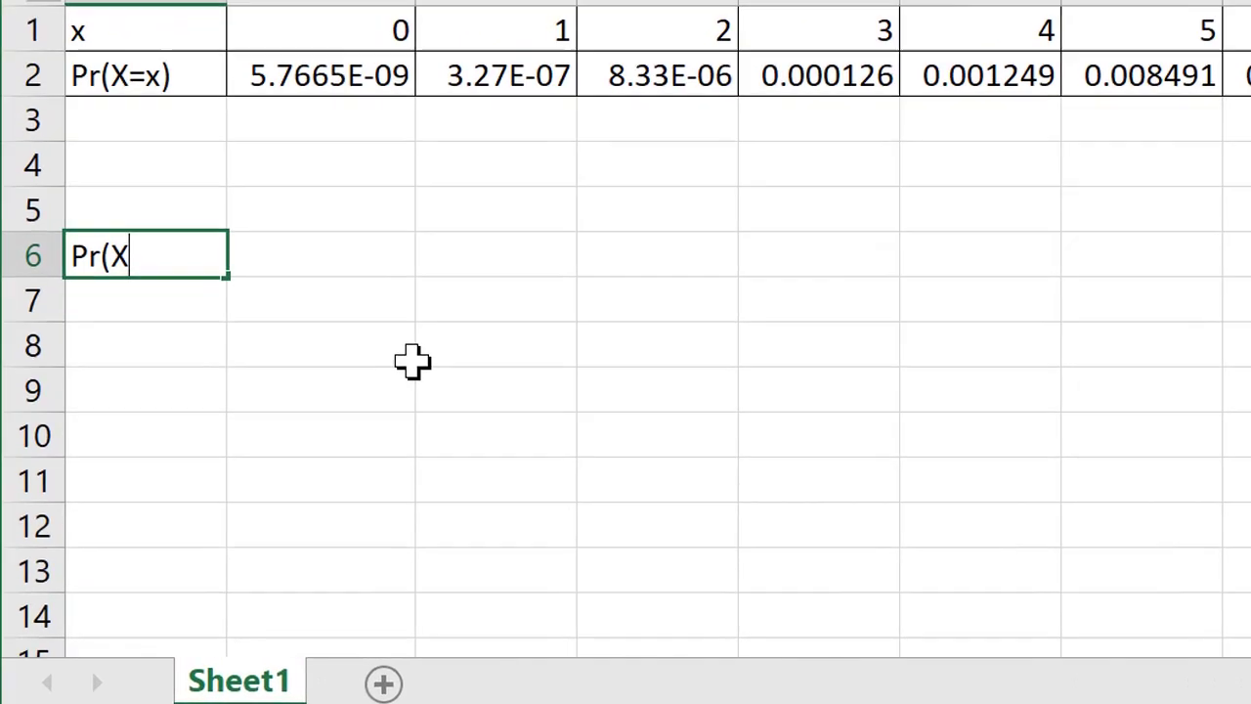
pyautogui.write(' <= 3')
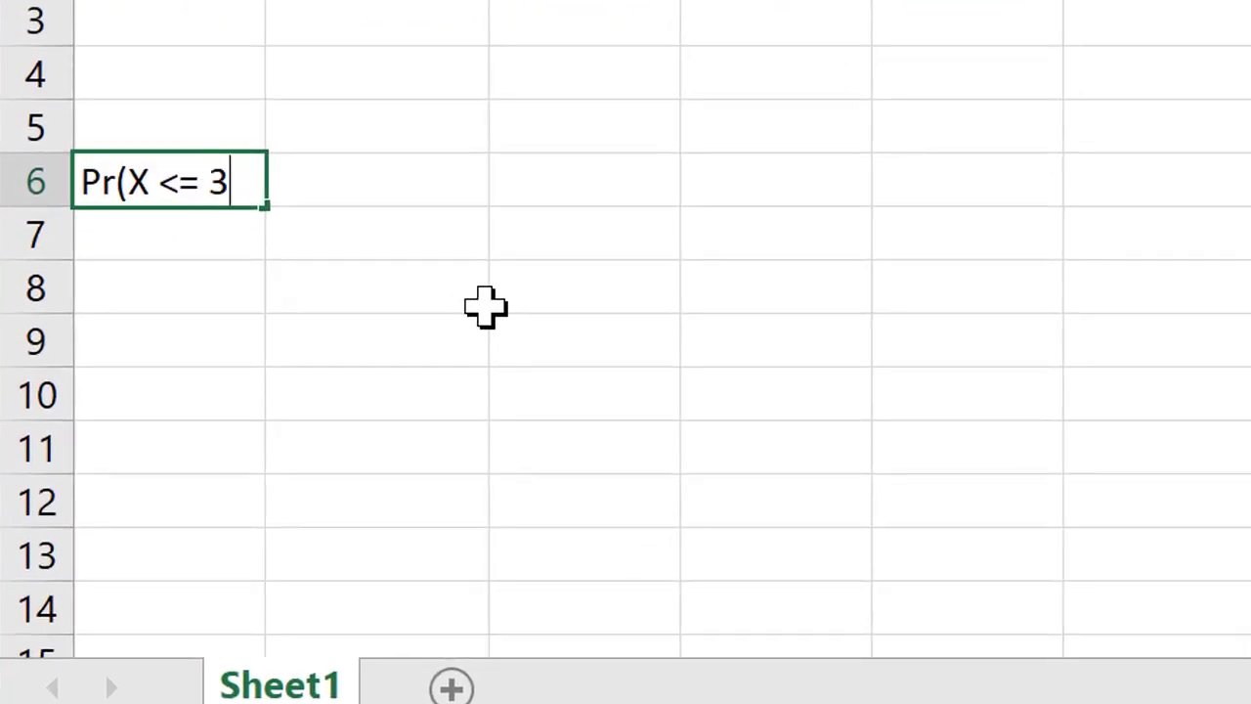
pyautogui.write(')')
pyautogui.press('Tab')
pyautogui.write('=')
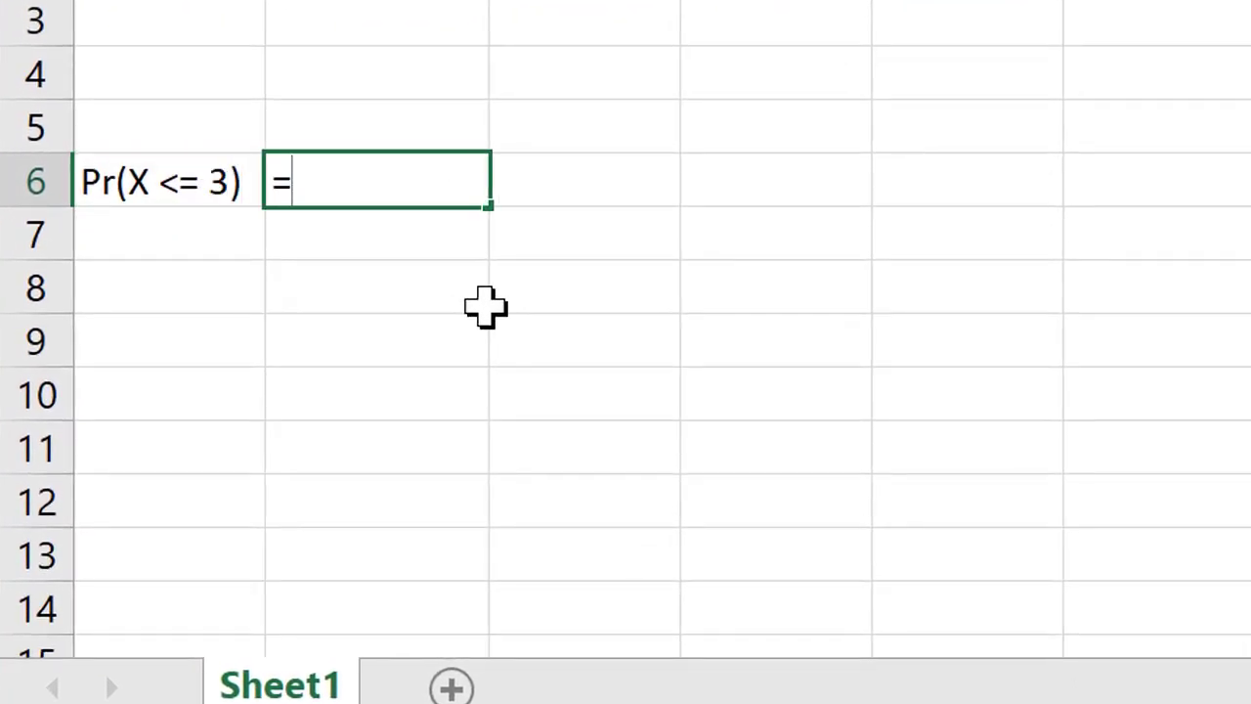
pyautogui.write('bi')
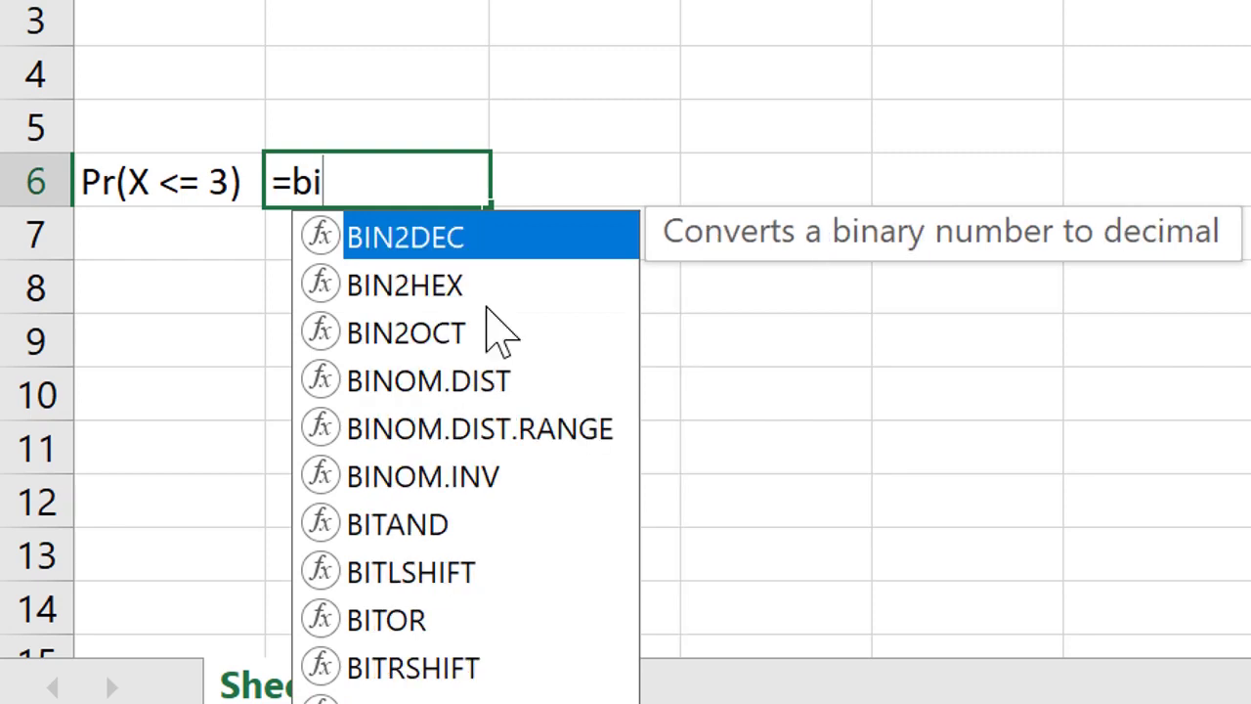
pyautogui.write('oom')
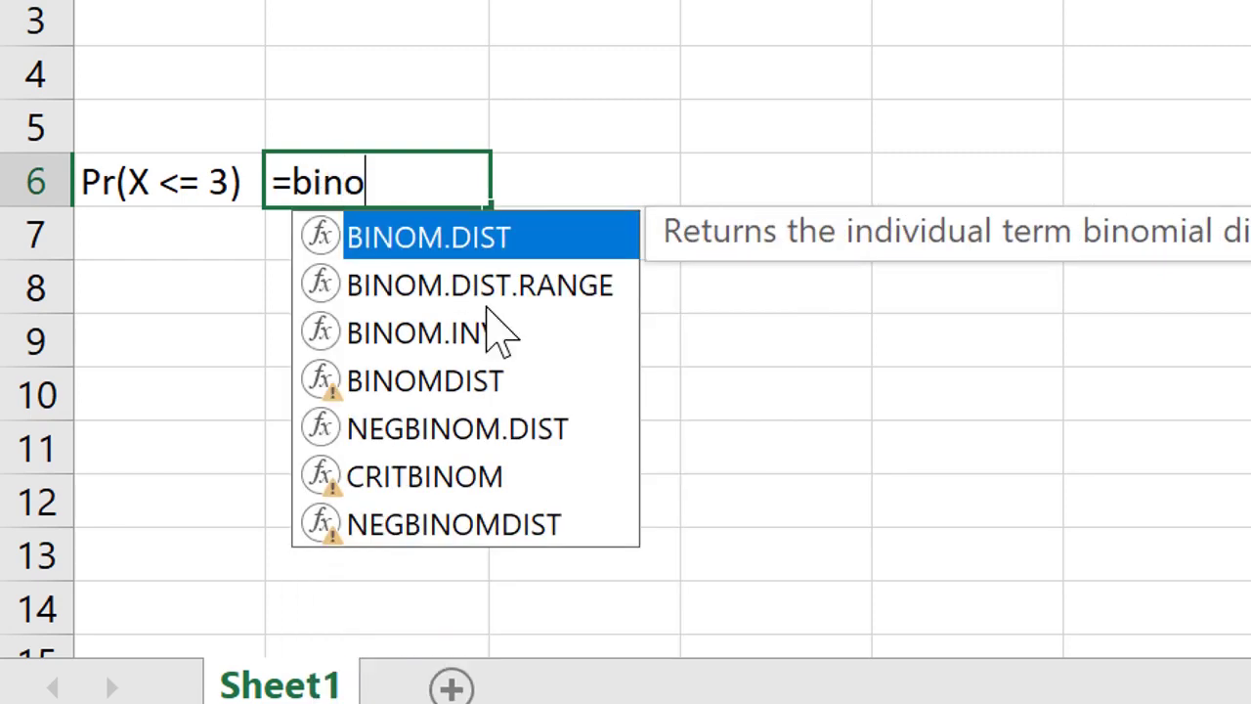
pyautogui.press('Tab')
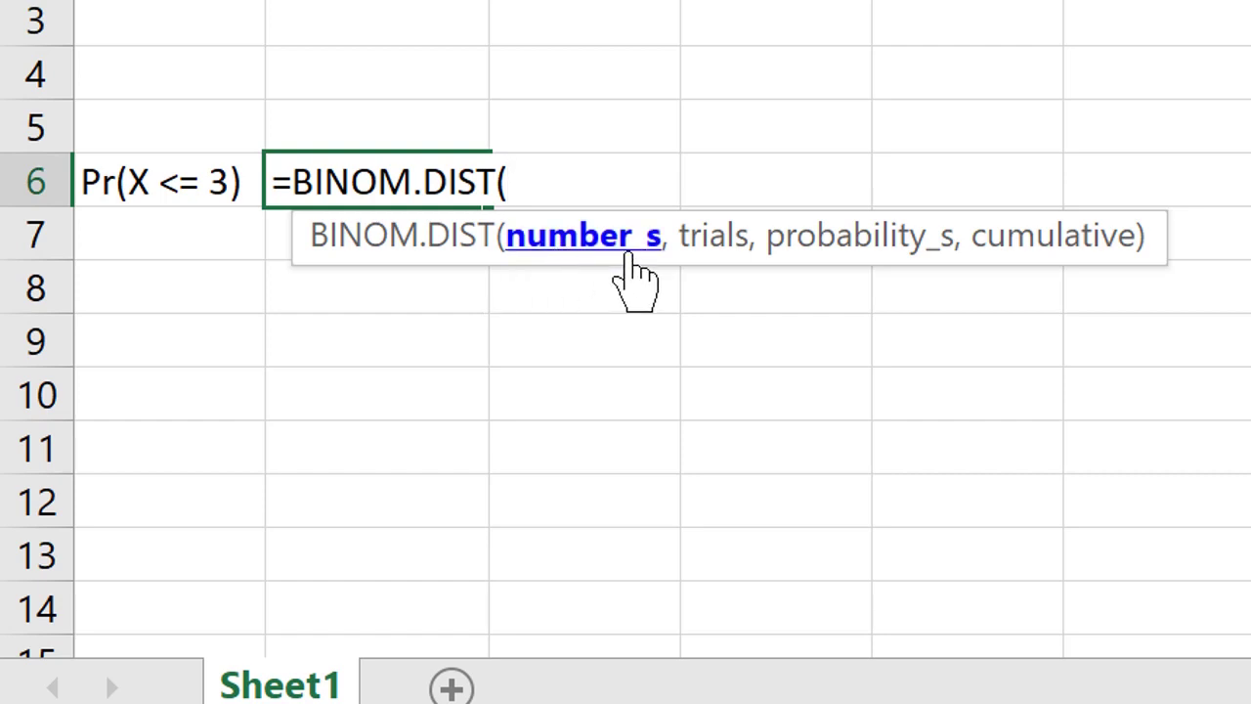
pyautogui.write('3,10')
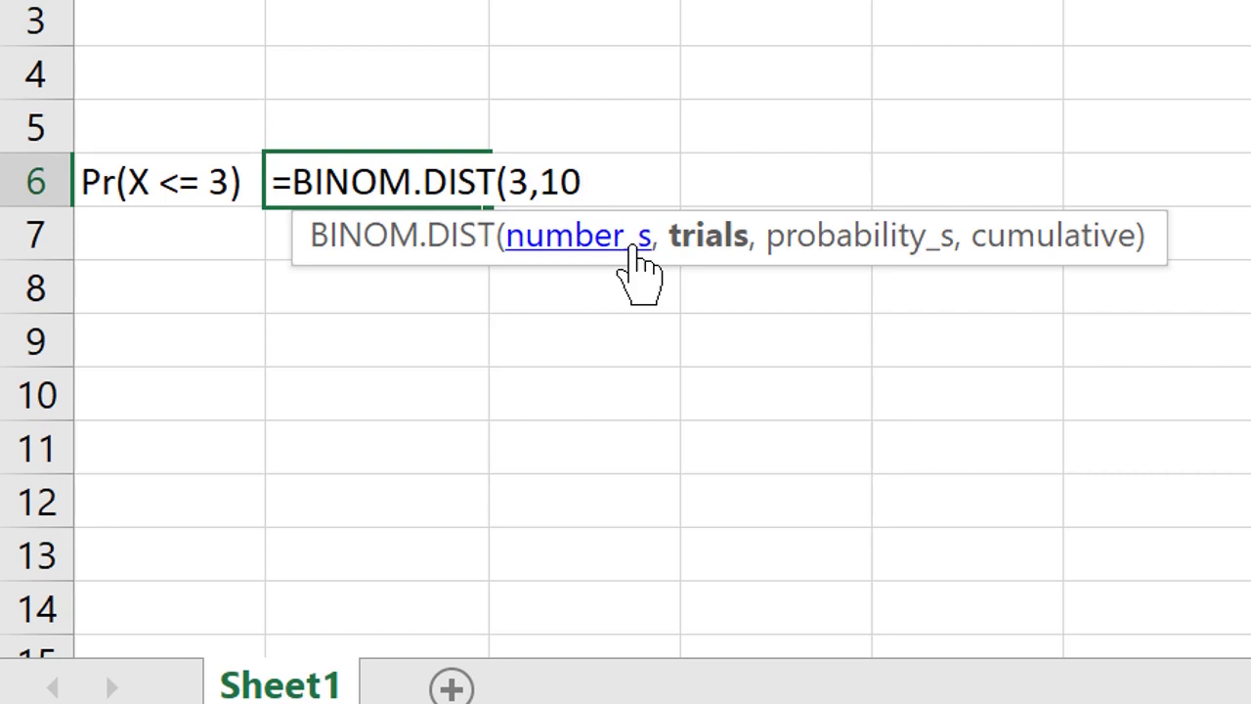
pyautogui.write(',')
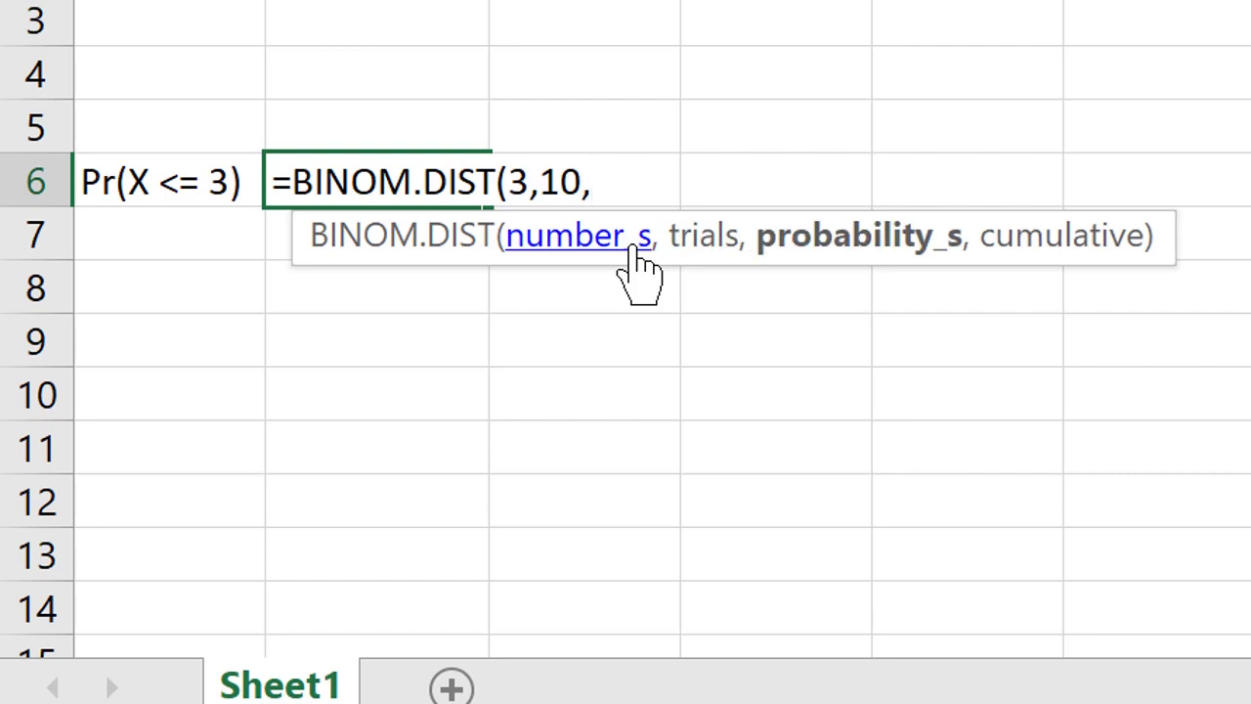
pyautogui.write('0.85,')
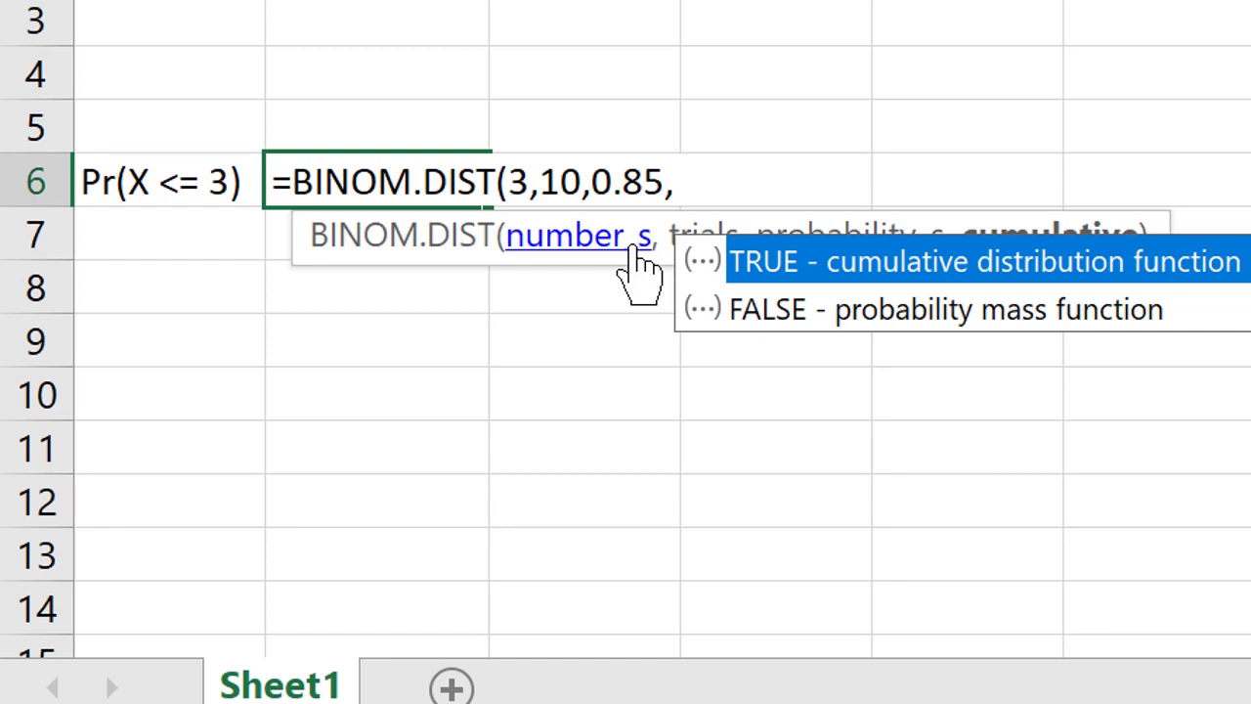
pyautogui.write('TRUE)')
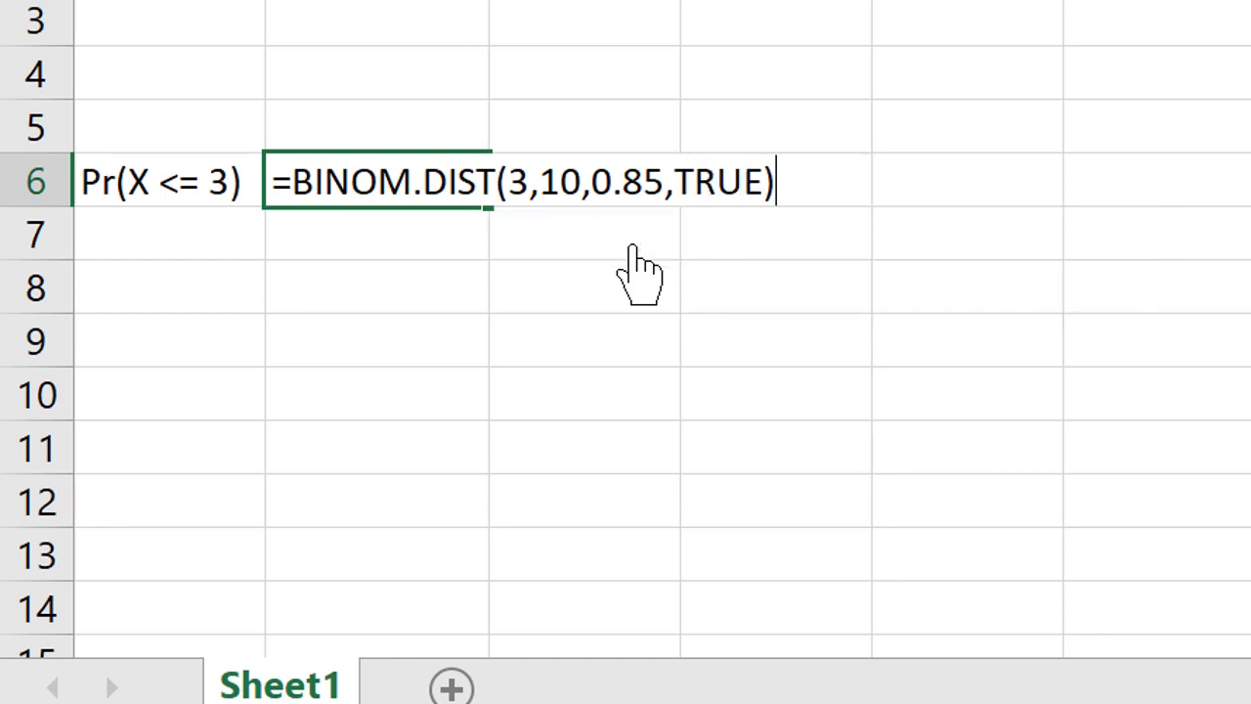
pyautogui.press('Return')
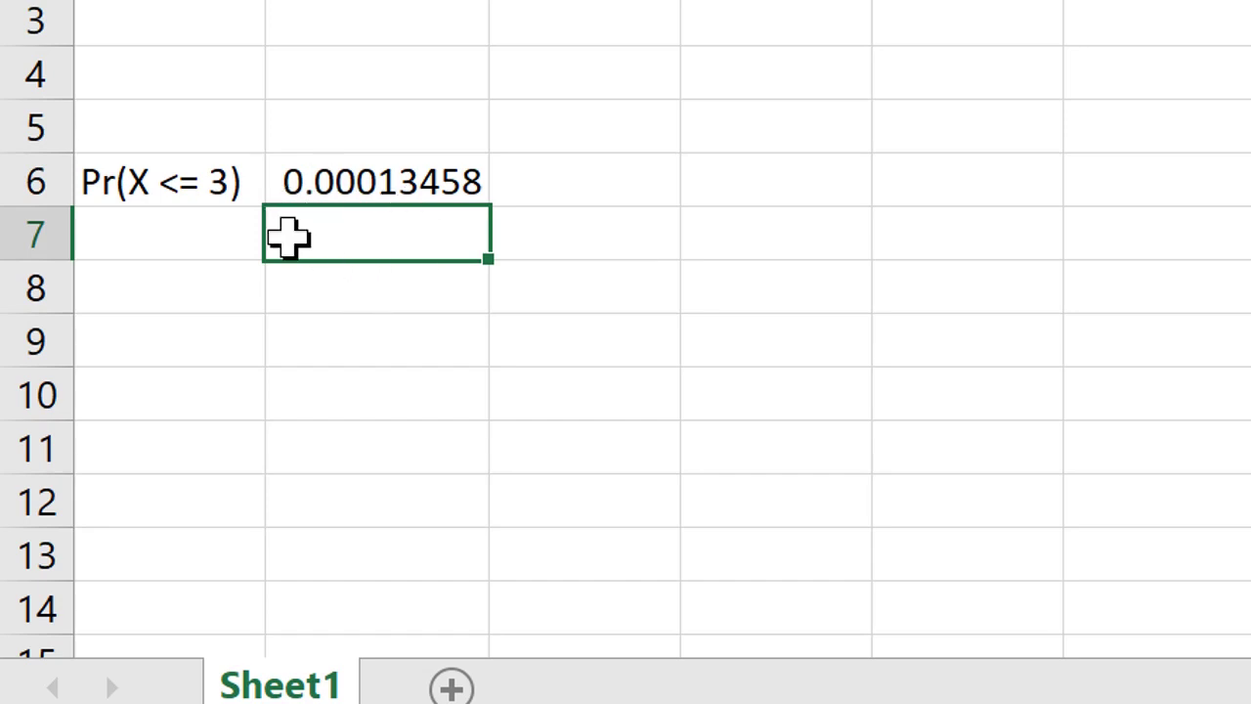
# Label A7 'Pr(X >=4 )' and set B7 to =1-B6, giving 0.99986542
pyautogui.click(239, 234)
pyautogui.write('Pr(')
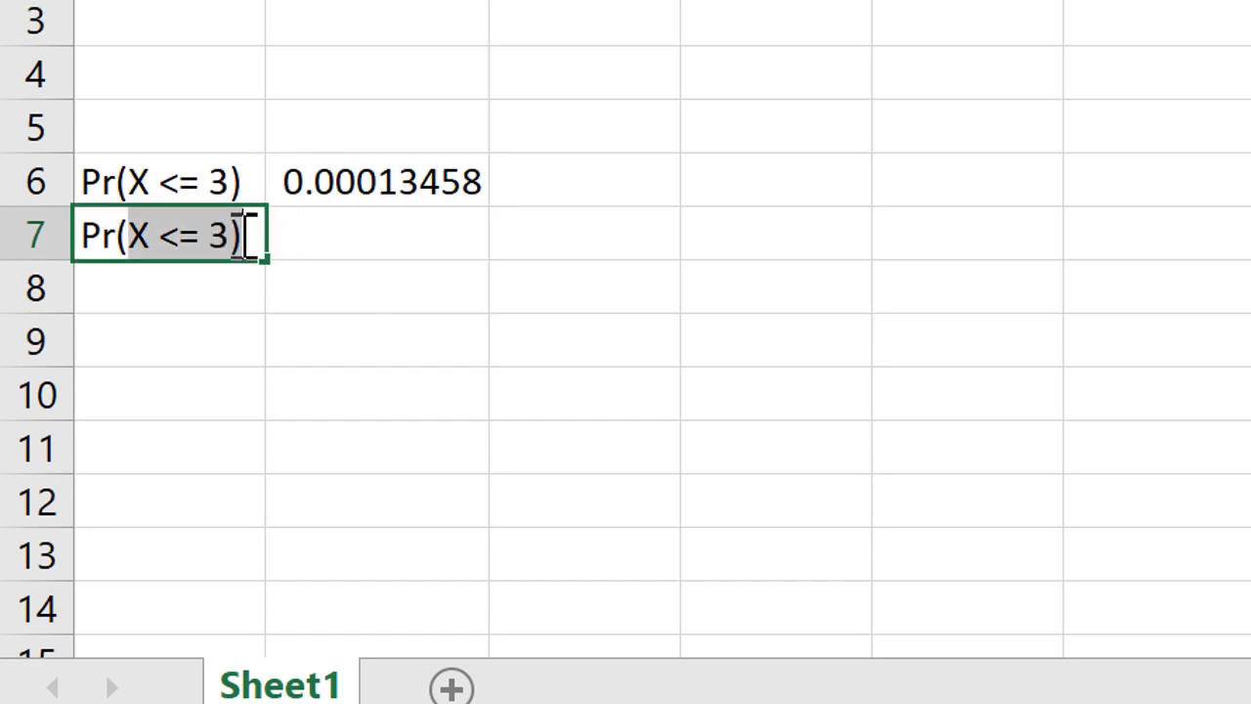
pyautogui.write('X >=')
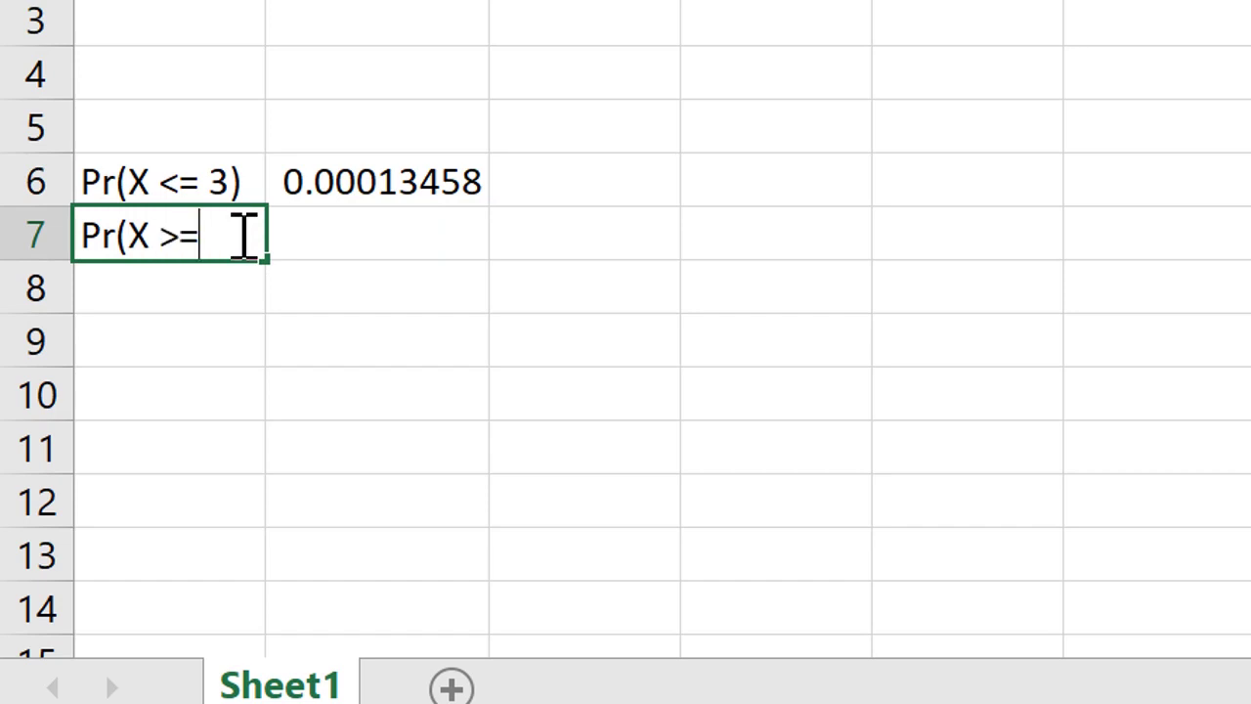
pyautogui.write('4 )')
pyautogui.press('Tab')
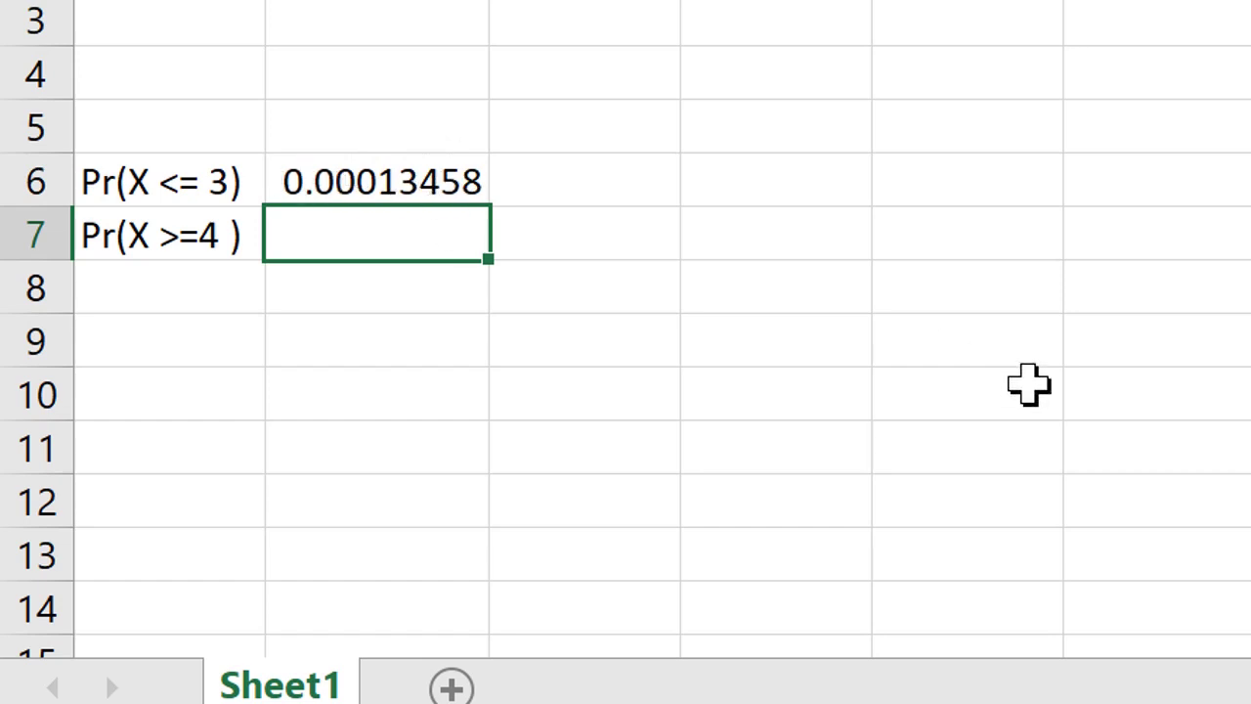
pyautogui.press('F2')
pyautogui.write('=1-')
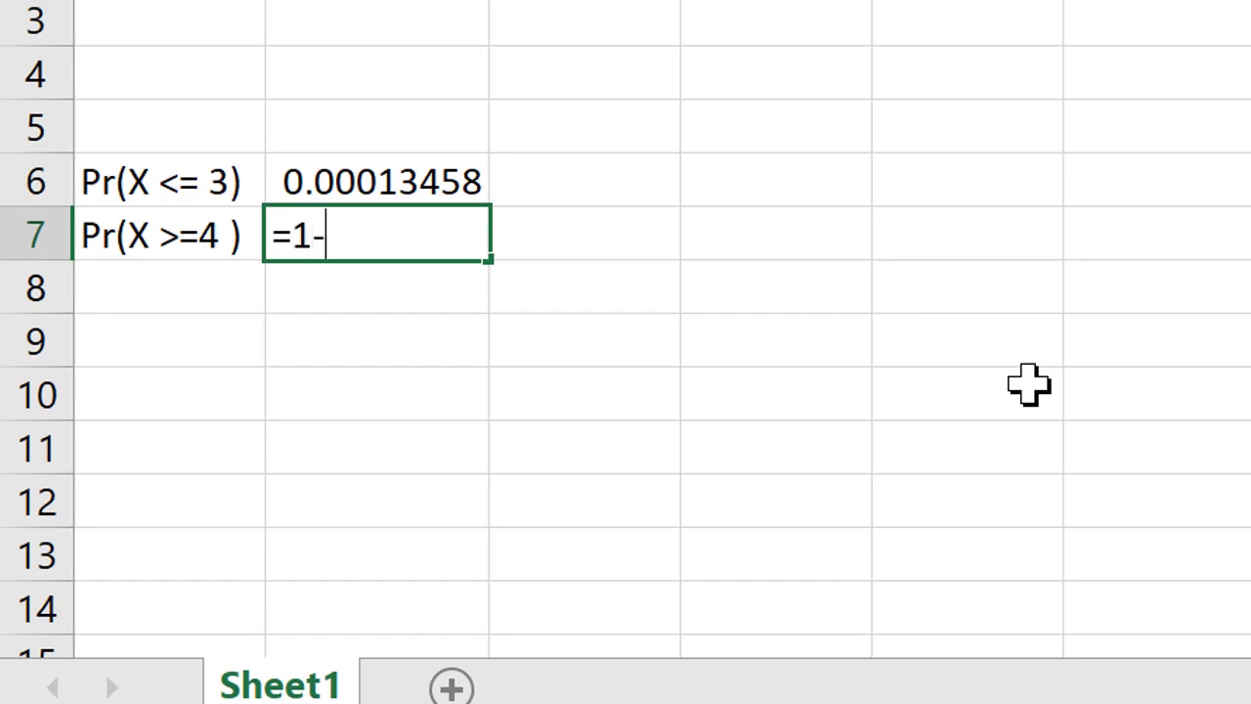
pyautogui.click(448, 168)
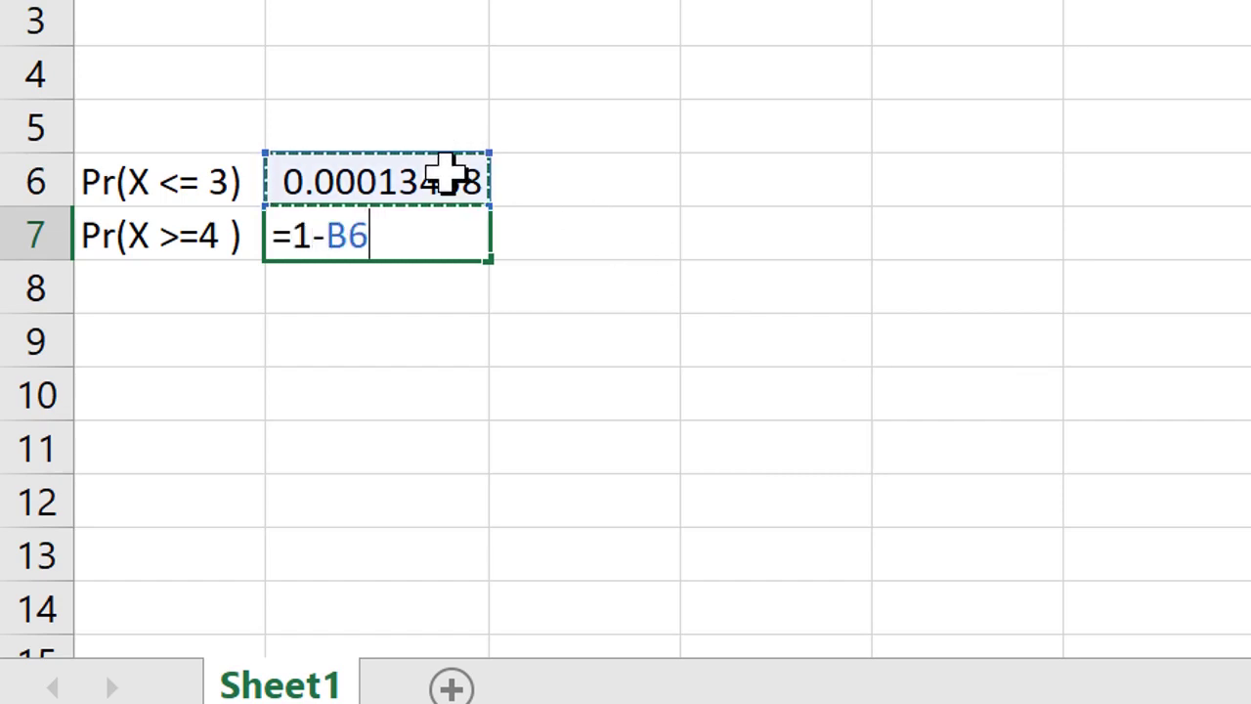
pyautogui.press('Return')
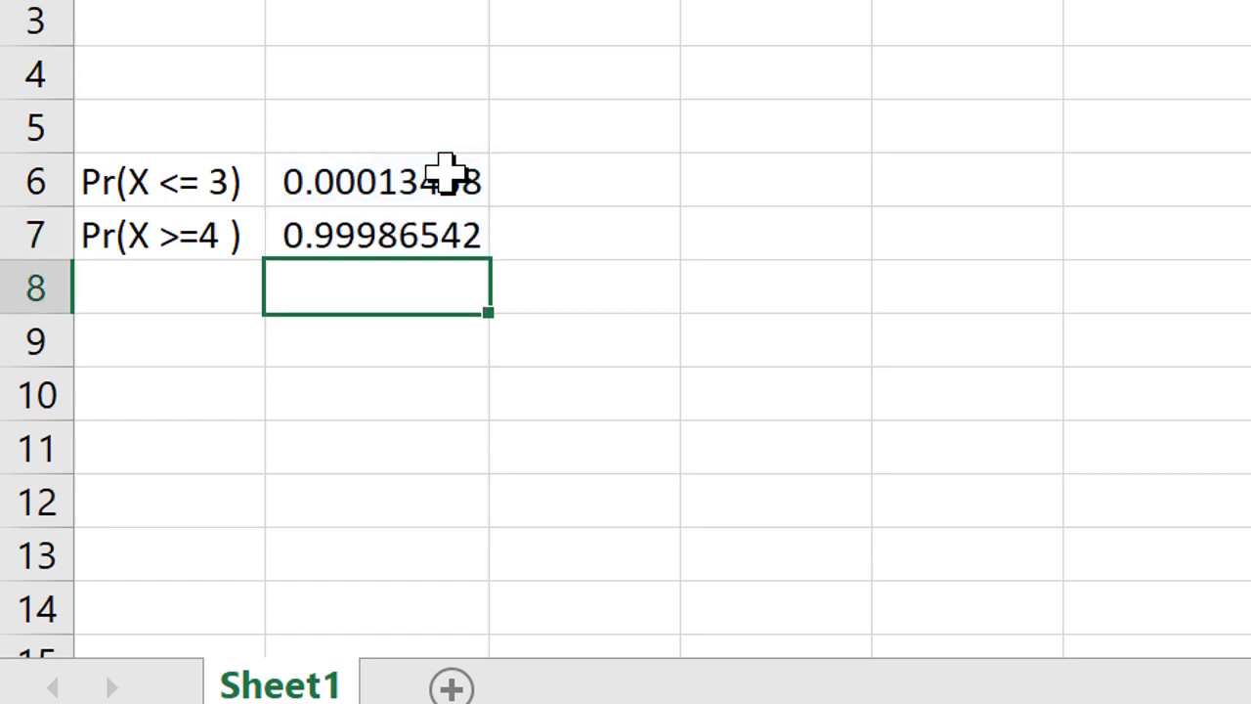